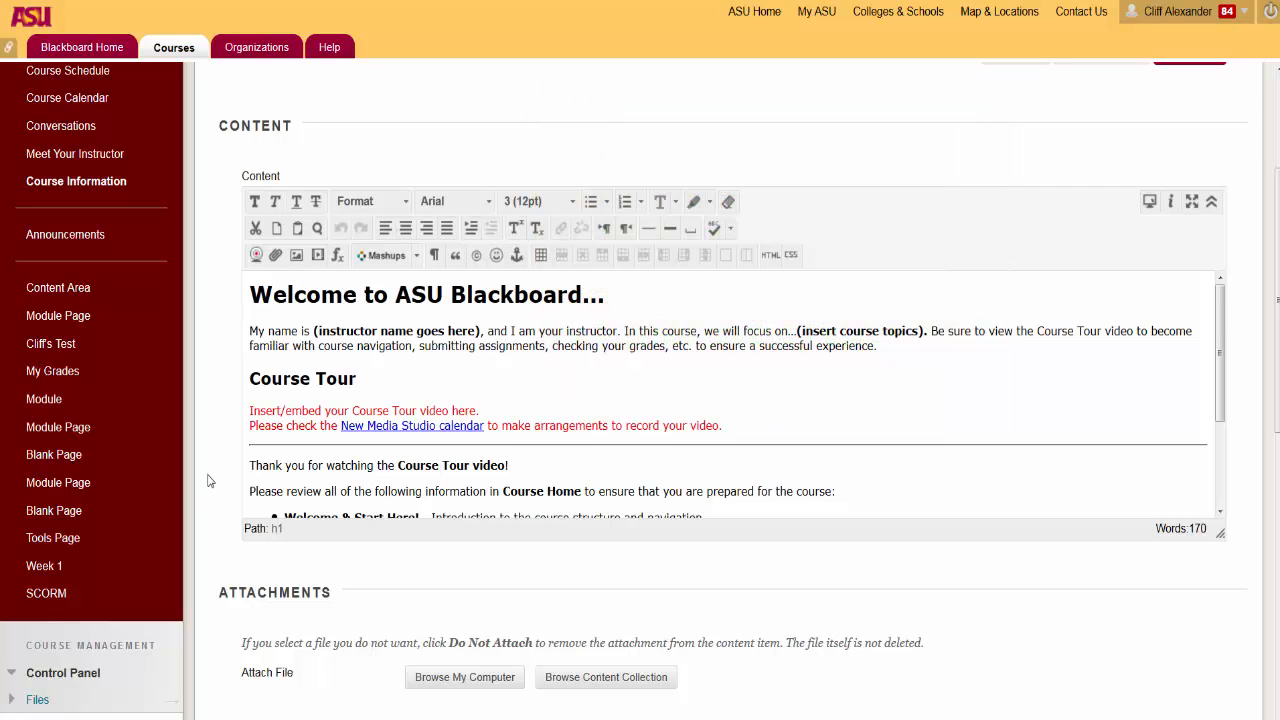
Step: Open the course's Tools Page and look through the tools listed there
{"action": "left_click", "coordinate": [80, 541]}
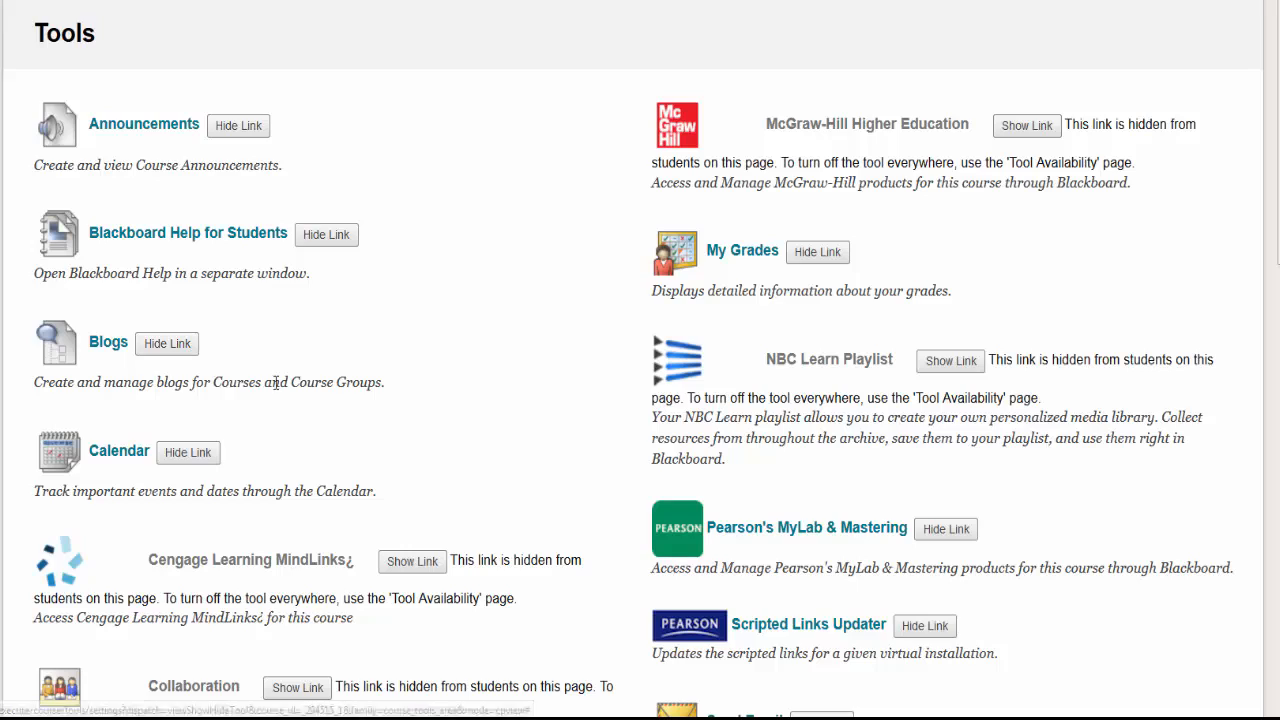
{"action": "scroll", "coordinate": [420, 423], "scroll_direction": "down", "scroll_amount": 3}
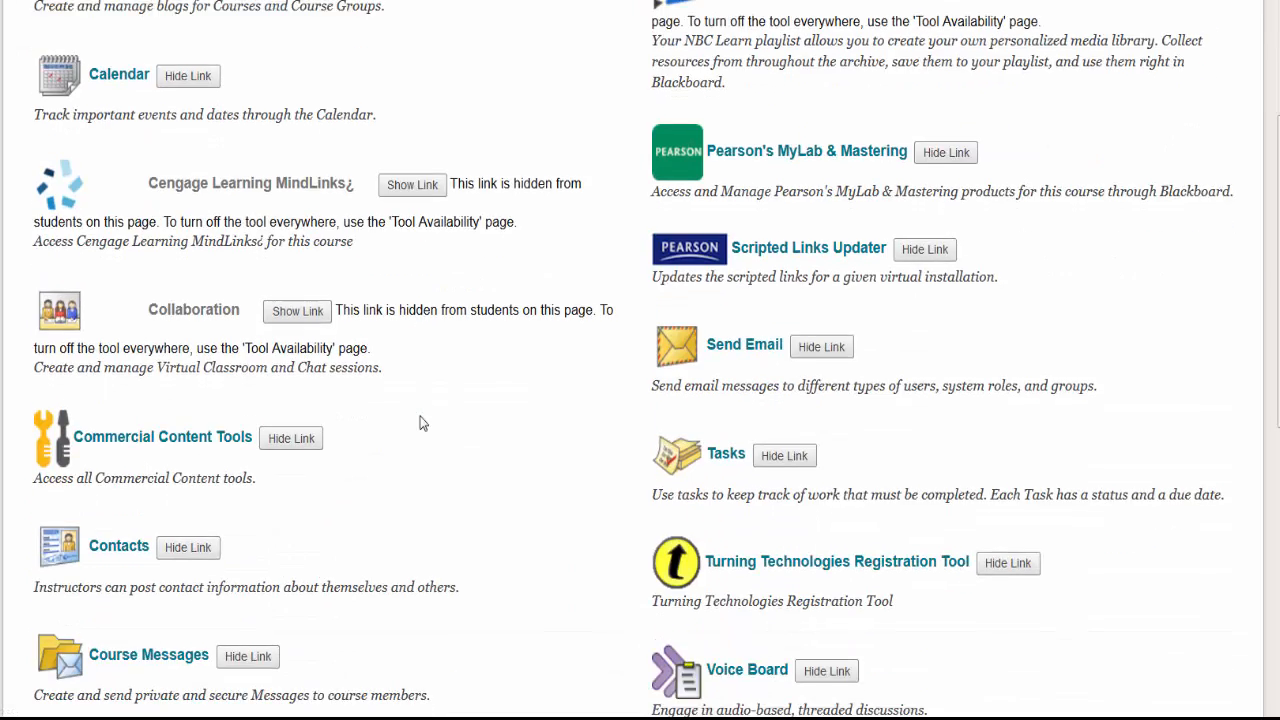
{"action": "scroll", "coordinate": [420, 423], "scroll_direction": "down", "scroll_amount": 3}
{"action": "scroll", "coordinate": [420, 423], "scroll_direction": "down", "scroll_amount": 3}
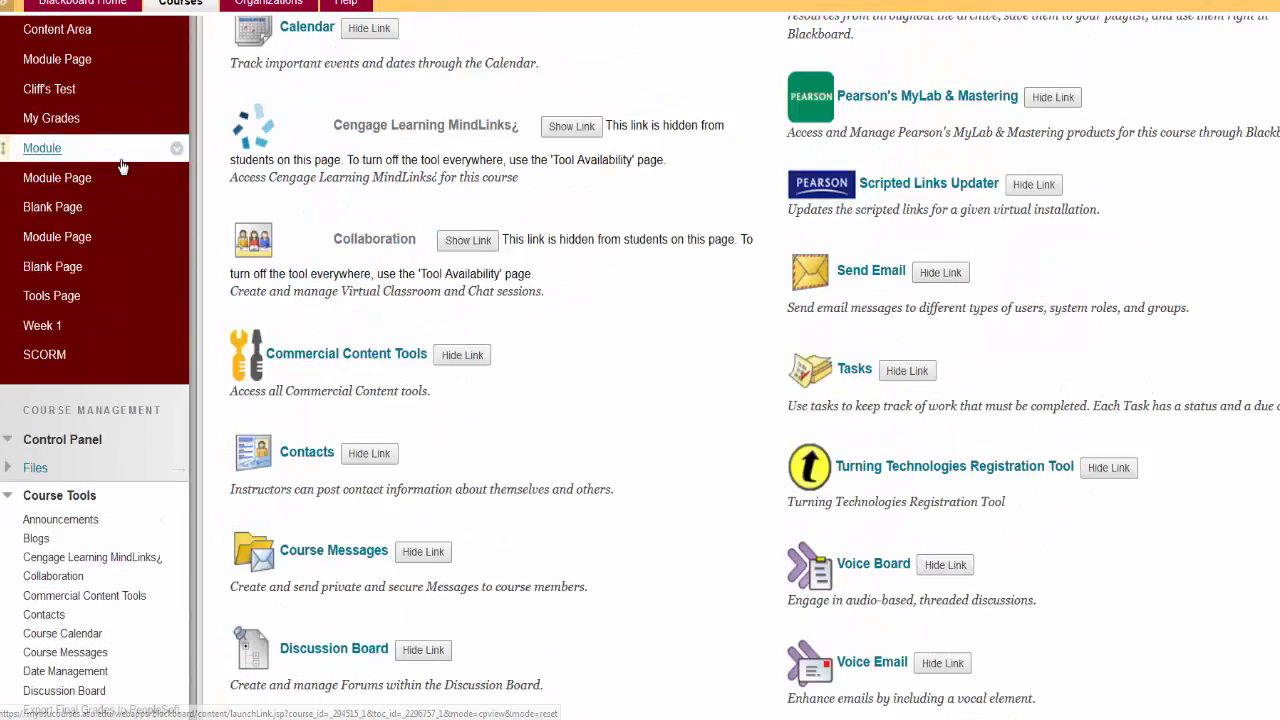
{"action": "scroll", "coordinate": [120, 168], "scroll_direction": "up", "scroll_amount": 5}
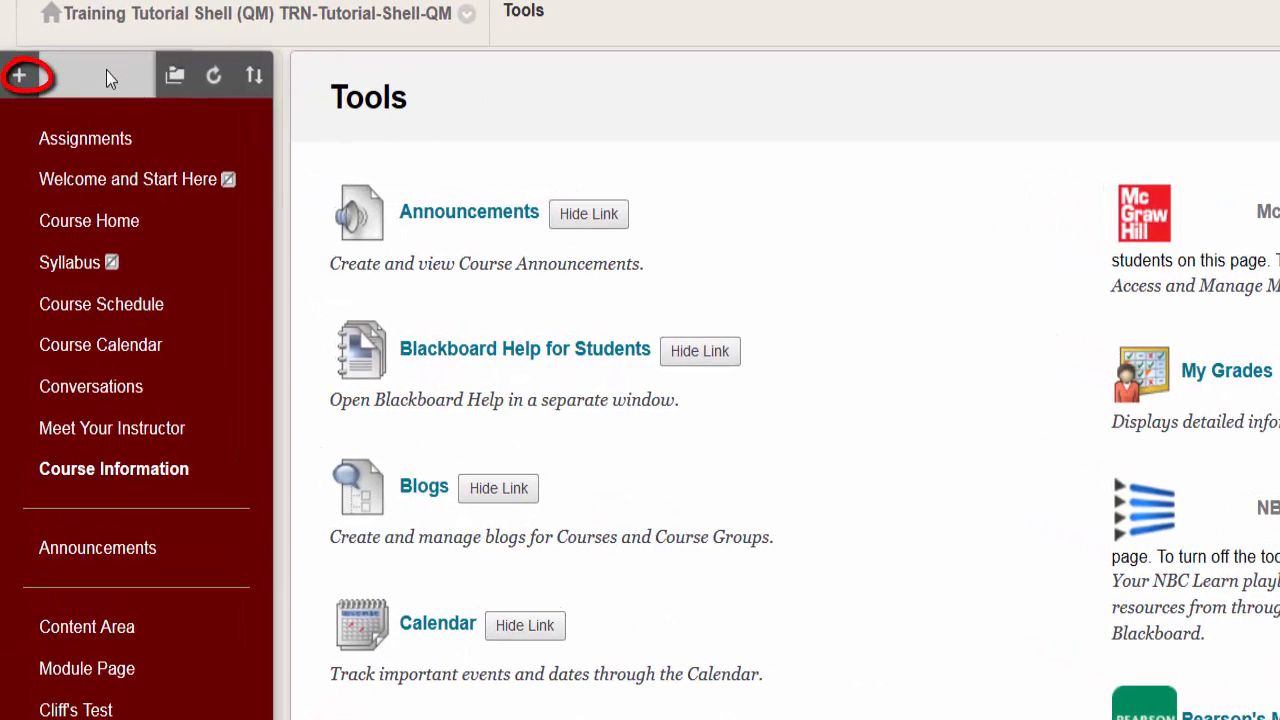
Step: Start a new tool link for the course menu and name it Blogs
{"action": "left_click", "coordinate": [18, 76]}
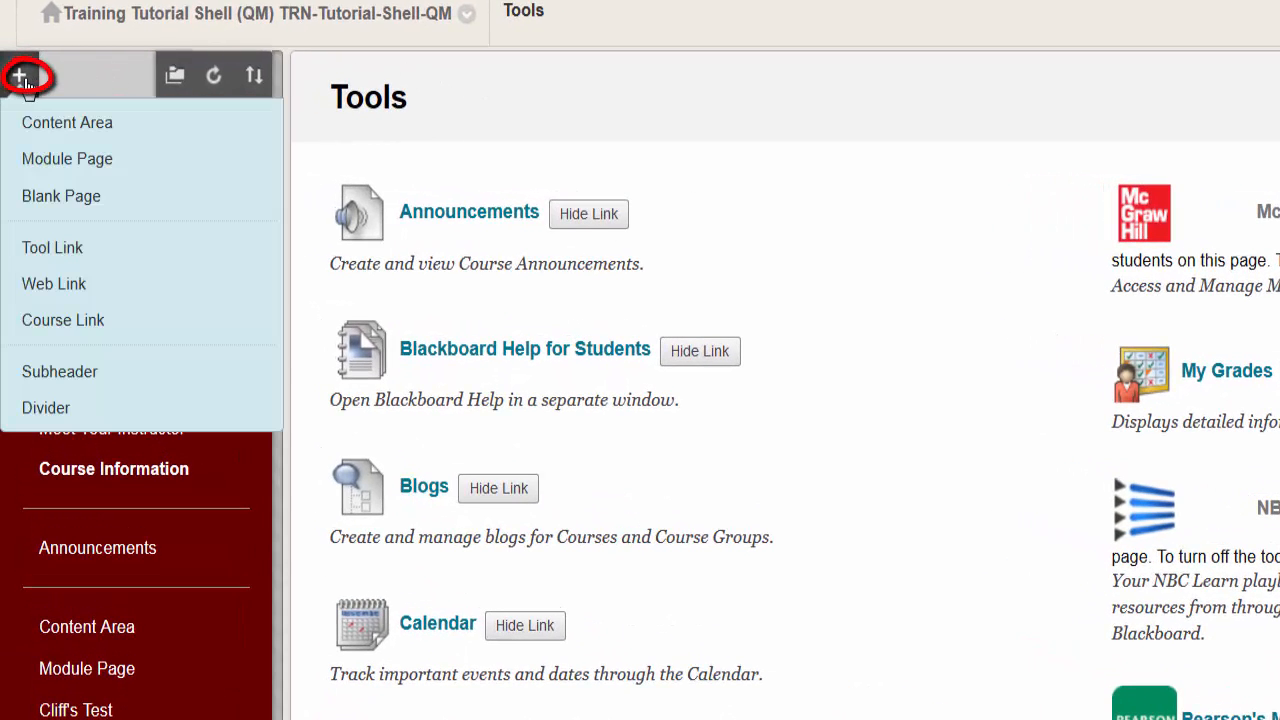
{"action": "left_click", "coordinate": [55, 250]}
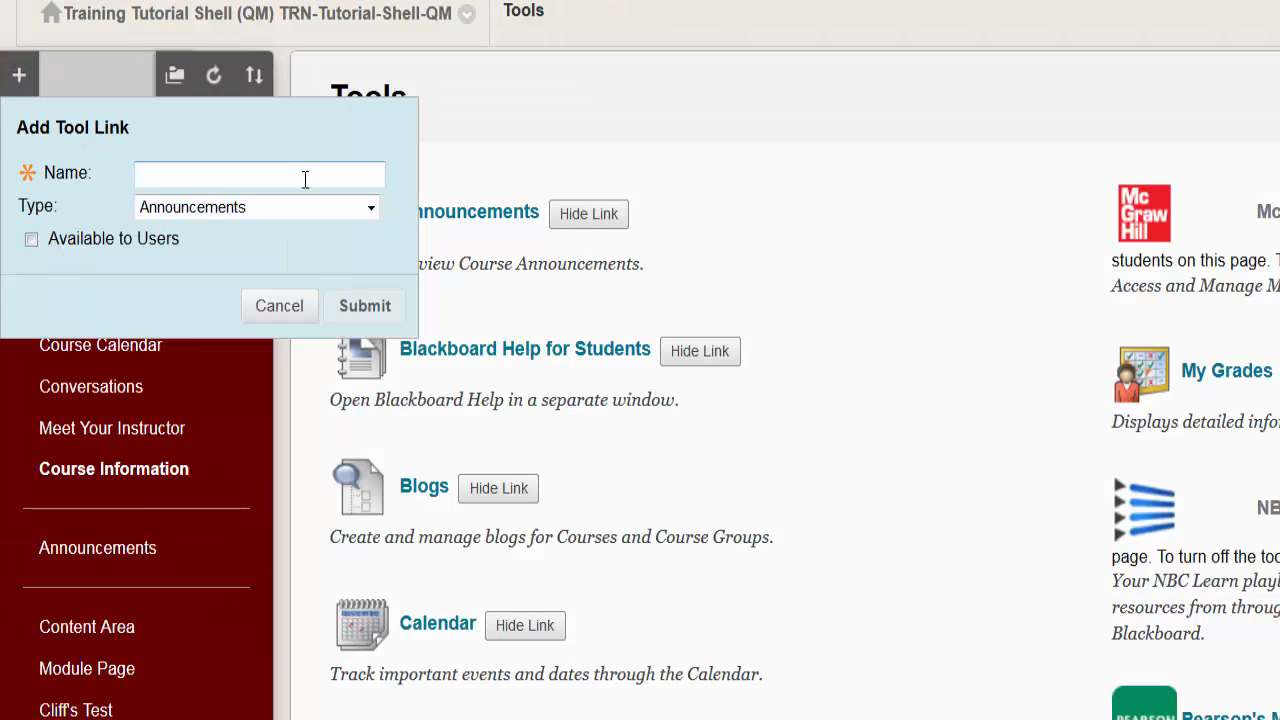
{"action": "left_click", "coordinate": [151, 177]}
{"action": "type", "text": "Blog"}
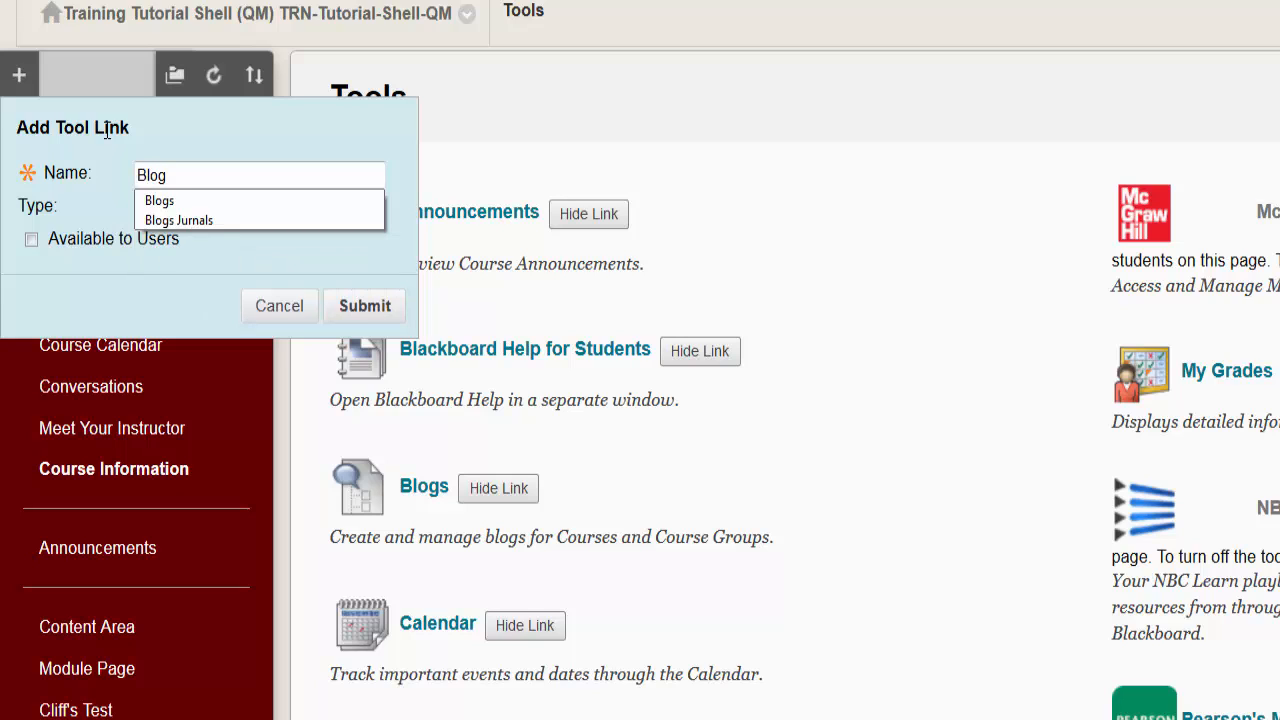
{"action": "type", "text": "s"}
{"action": "key", "text": "Tab"}
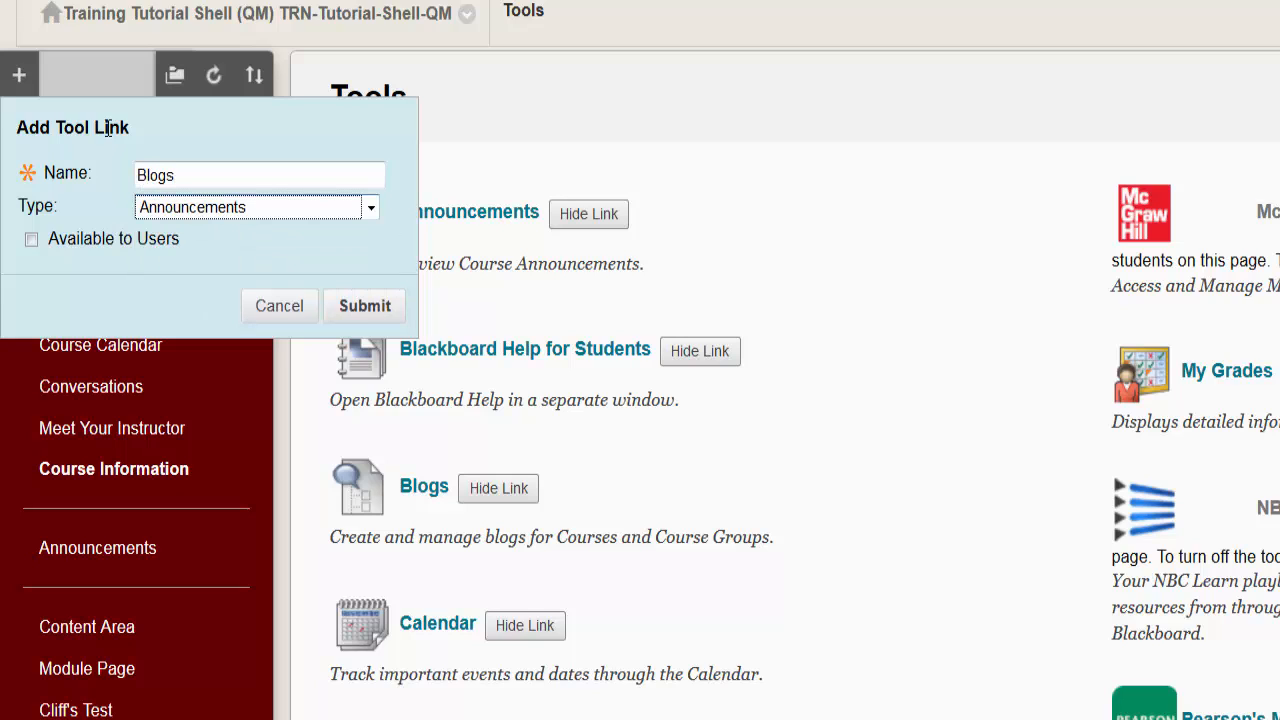
Step: Set the tool link's type to Blogs, make it available to users, and submit it
{"action": "left_click", "coordinate": [372, 208]}
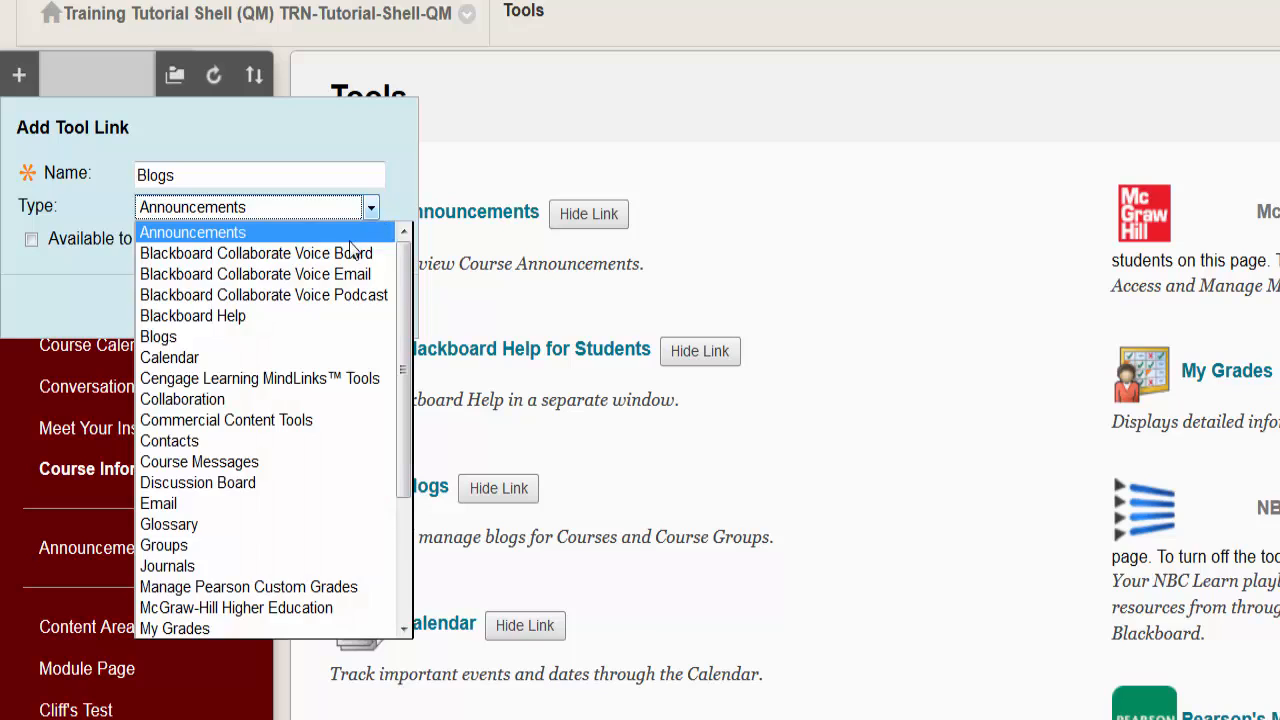
{"action": "left_click", "coordinate": [248, 339]}
{"action": "left_click", "coordinate": [76, 242]}
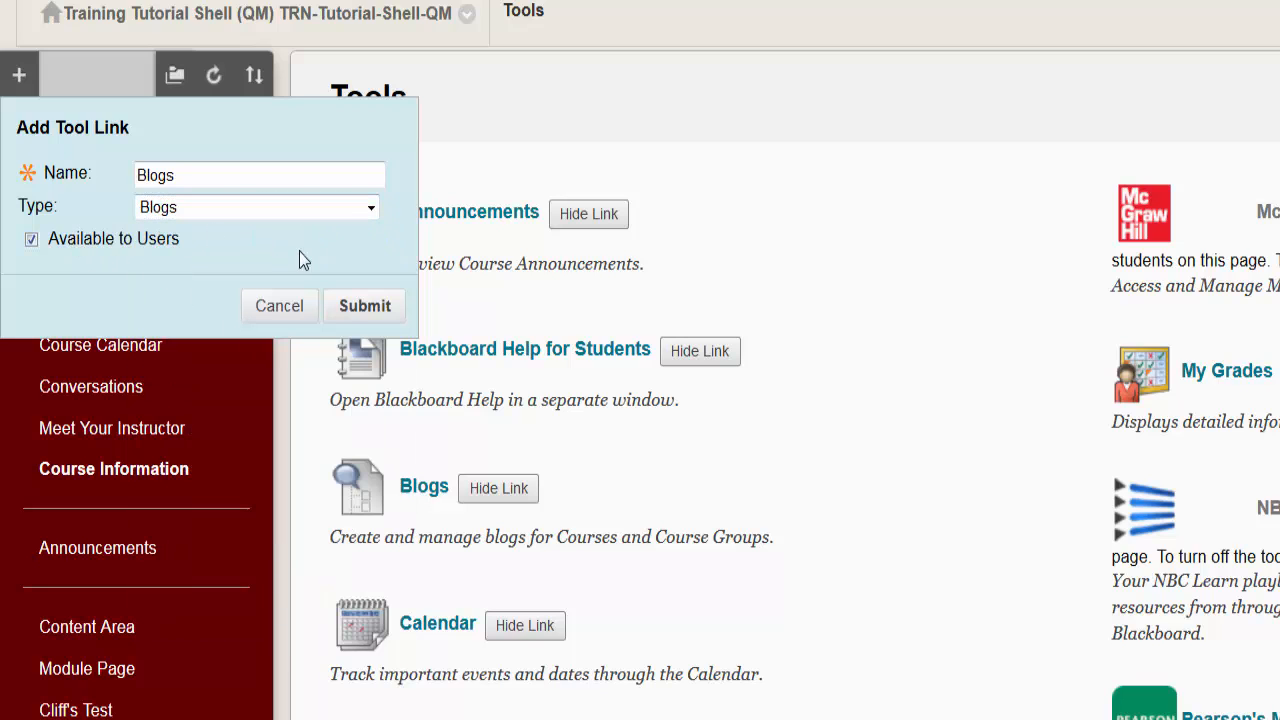
{"action": "left_click", "coordinate": [348, 307]}
{"action": "scroll", "coordinate": [348, 307], "scroll_direction": "down", "scroll_amount": 3}
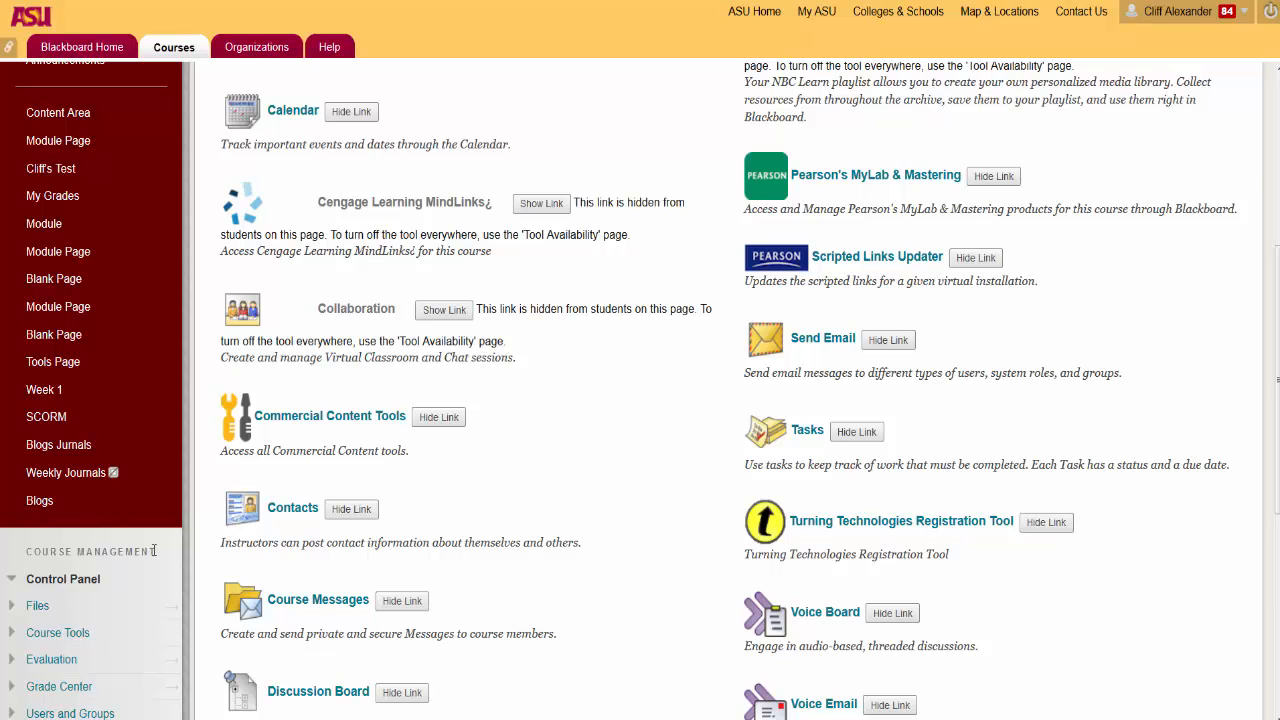
Step: Go to the Journals course tool and copy the link location of the Weekly Journal
{"action": "scroll", "coordinate": [153, 550], "scroll_direction": "up", "scroll_amount": 5}
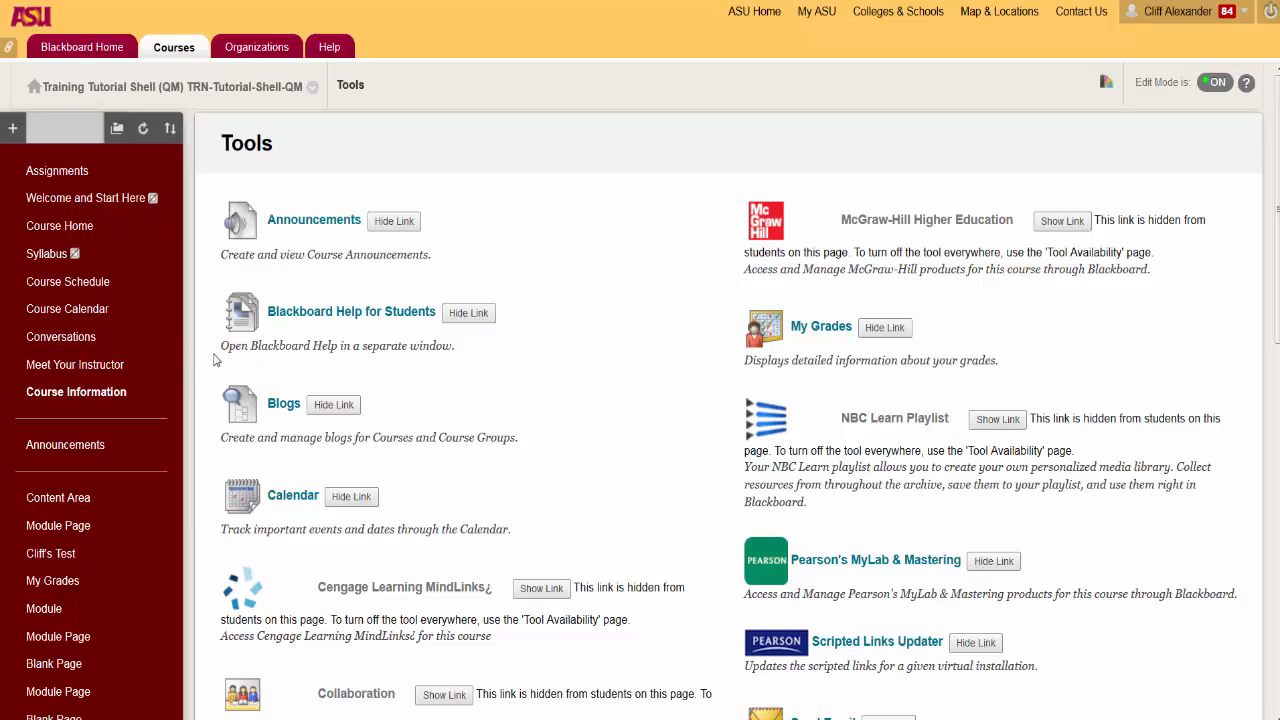
{"action": "scroll", "coordinate": [208, 360], "scroll_direction": "down", "scroll_amount": 5}
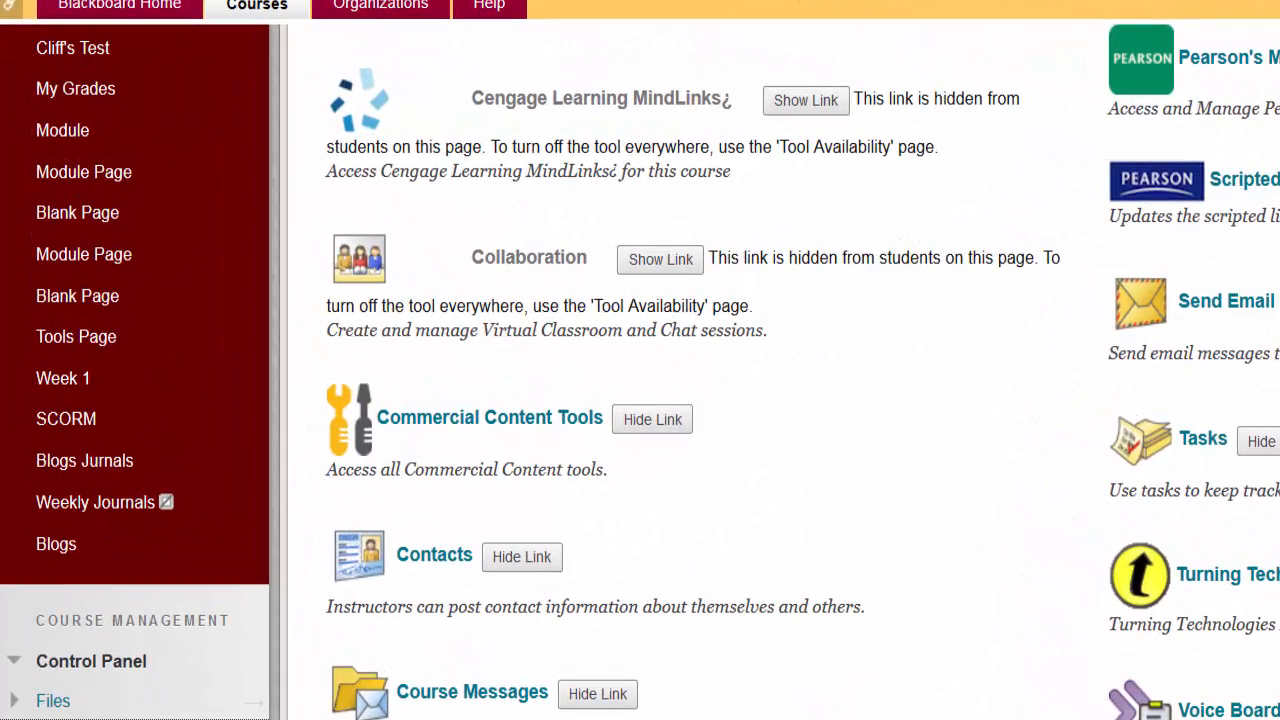
{"action": "scroll", "coordinate": [60, 690], "scroll_direction": "down", "scroll_amount": 6}
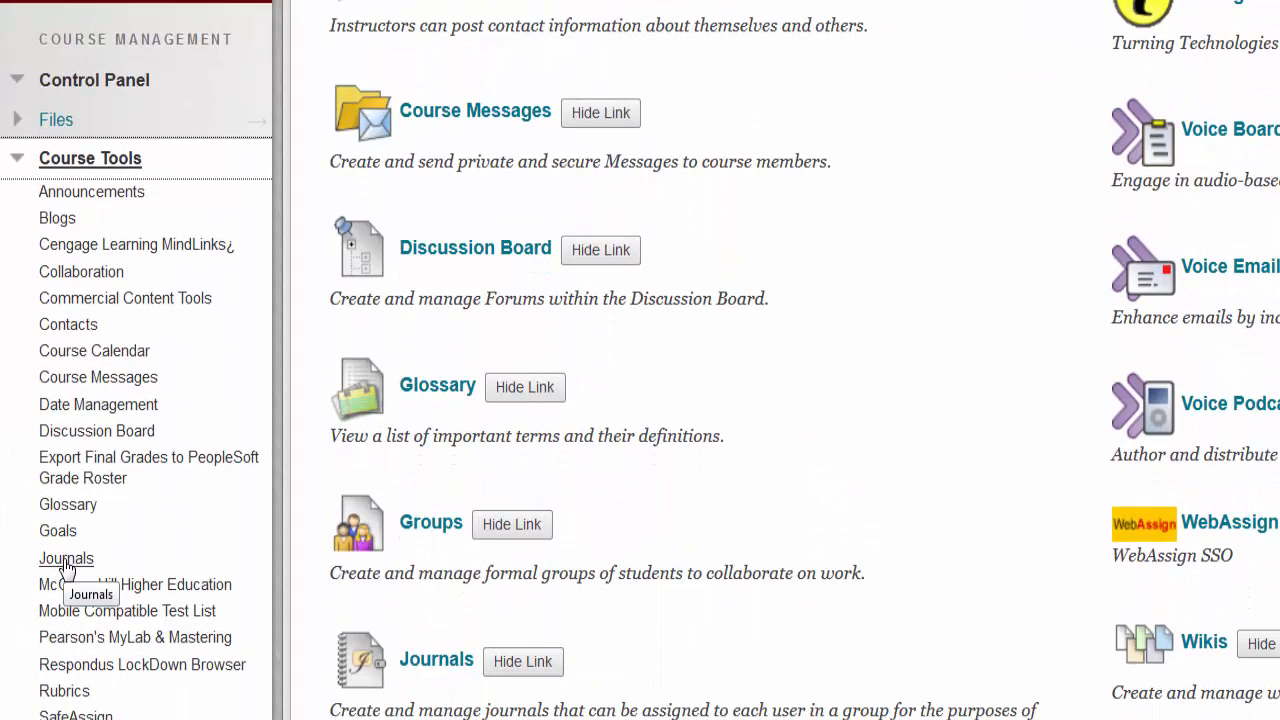
{"action": "left_click", "coordinate": [65, 566]}
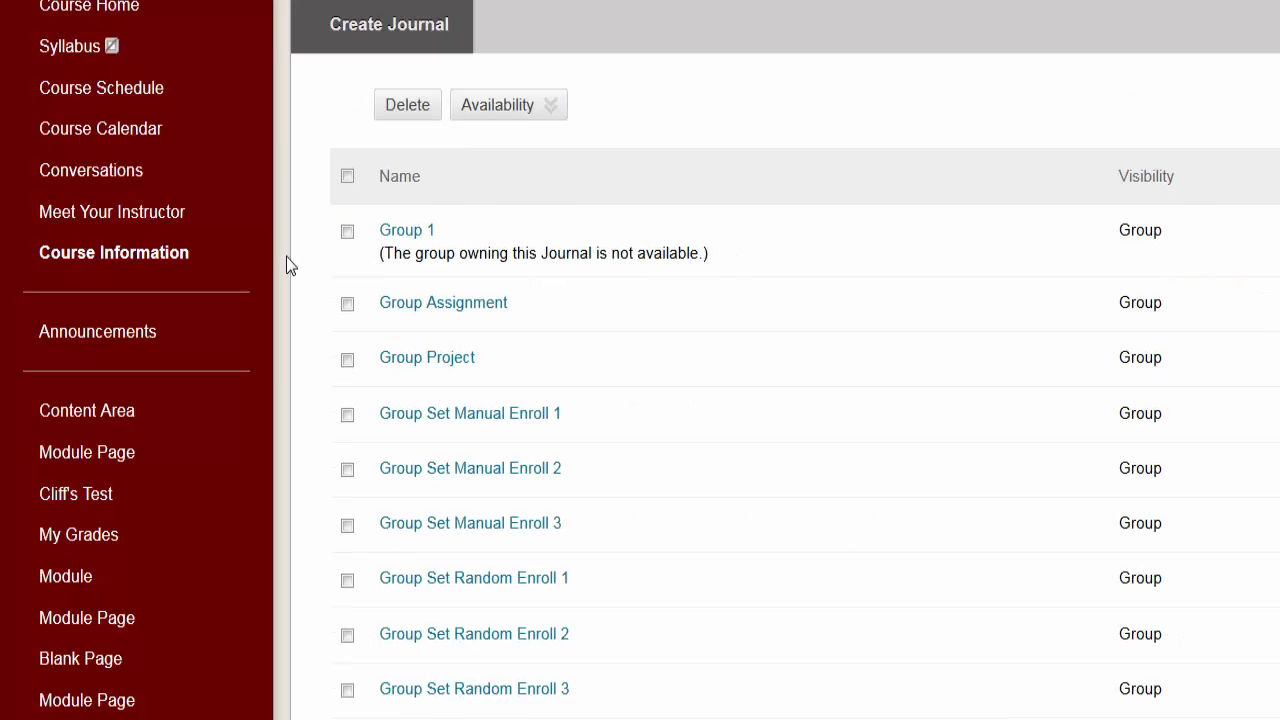
{"action": "scroll", "coordinate": [407, 282], "scroll_direction": "down", "scroll_amount": 4}
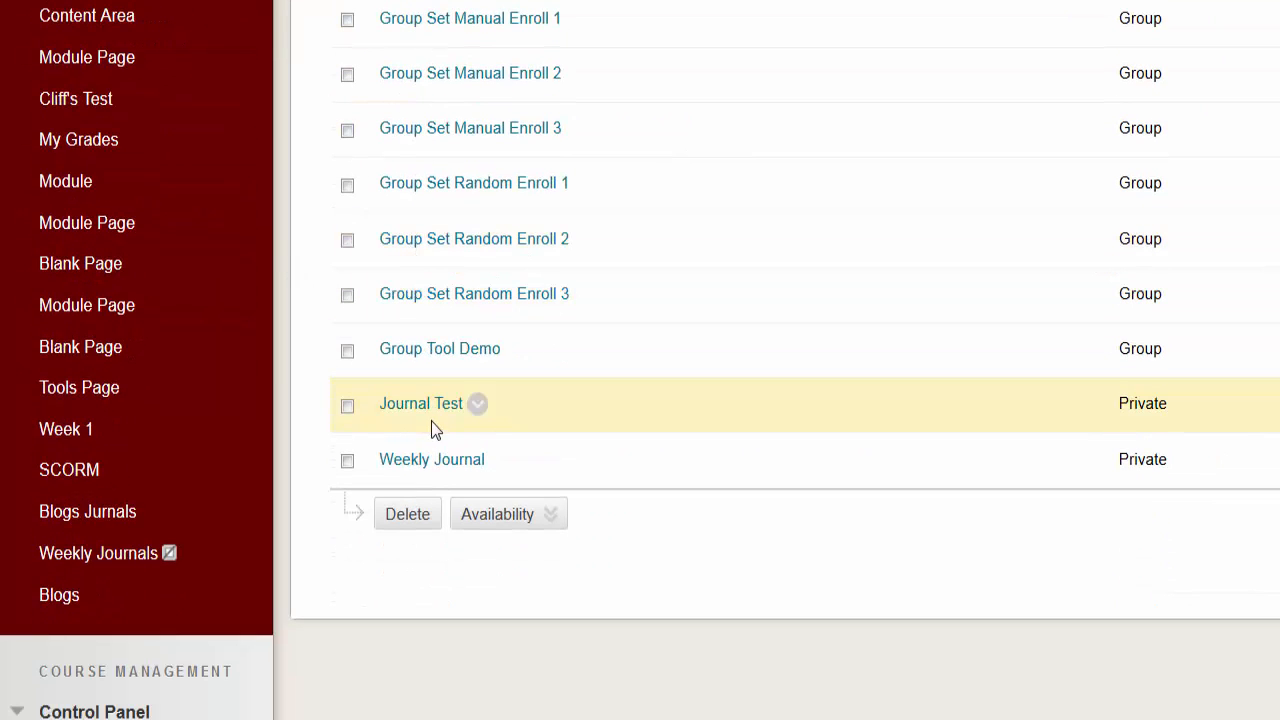
{"action": "right_click", "coordinate": [428, 463]}
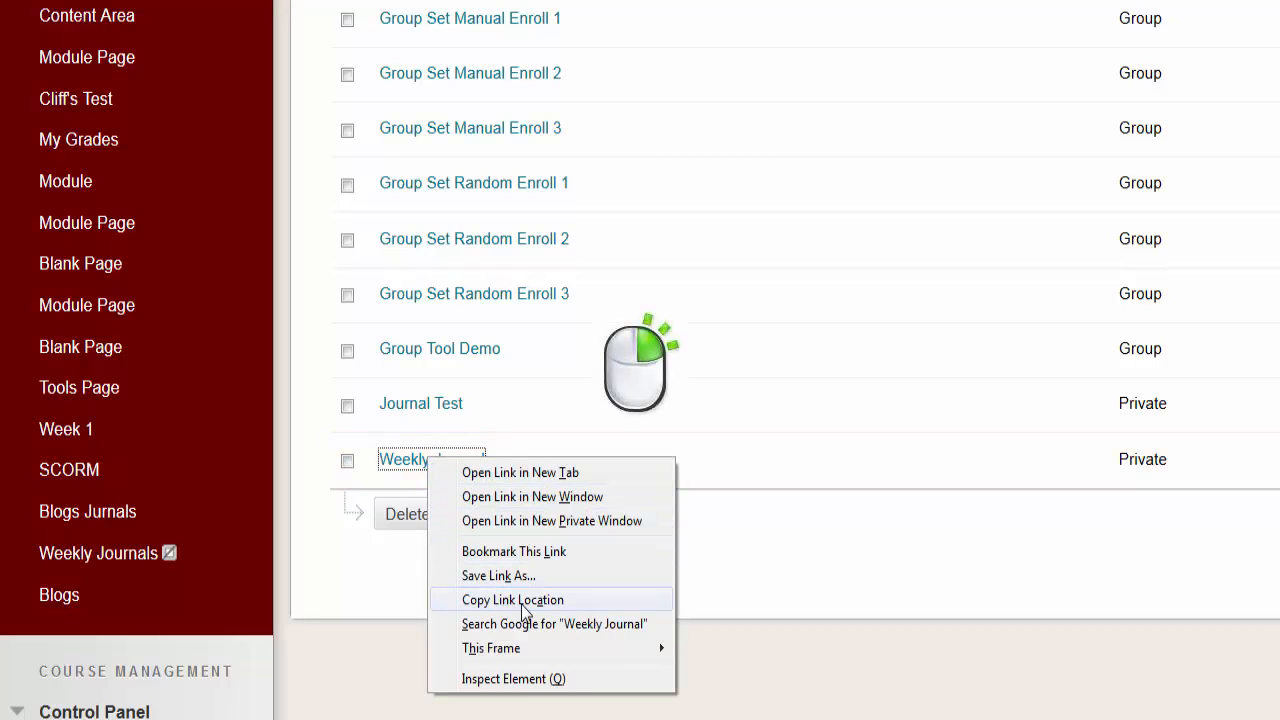
{"action": "left_click", "coordinate": [521, 602]}
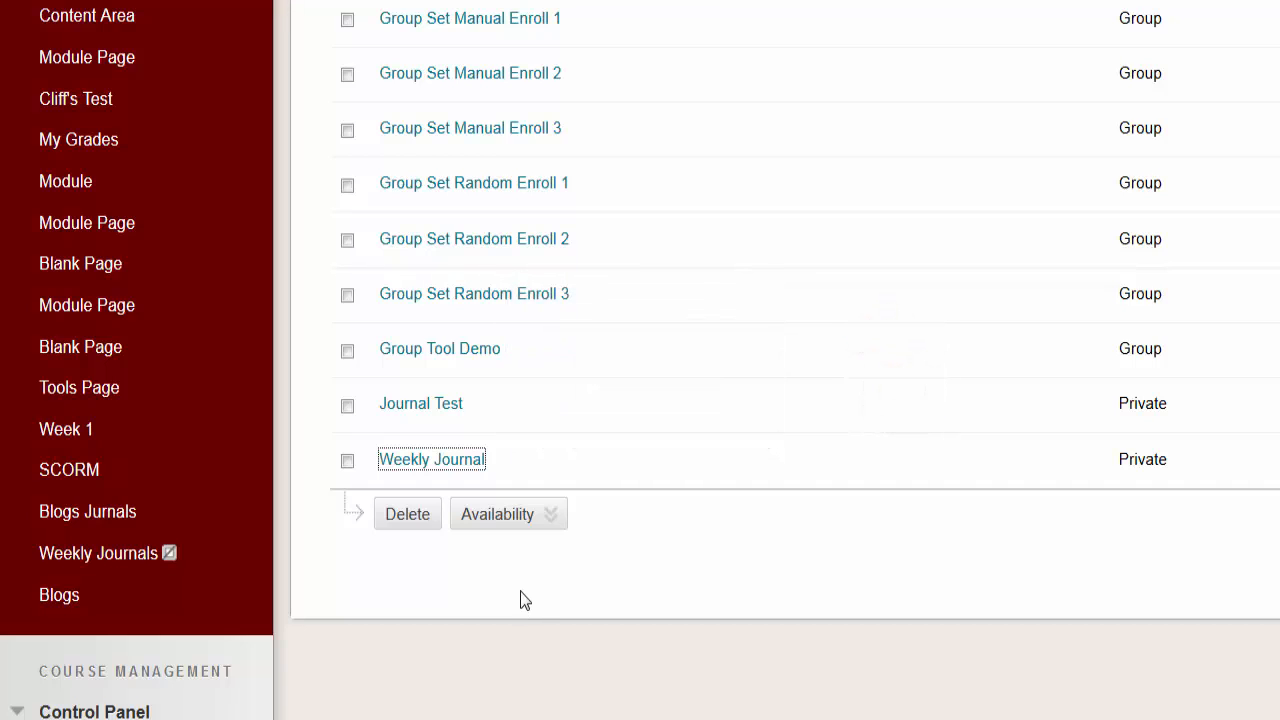
Step: Start a new web link for the course menu and name it Weekly Journals
{"action": "scroll", "coordinate": [346, 356], "scroll_direction": "up", "scroll_amount": 6}
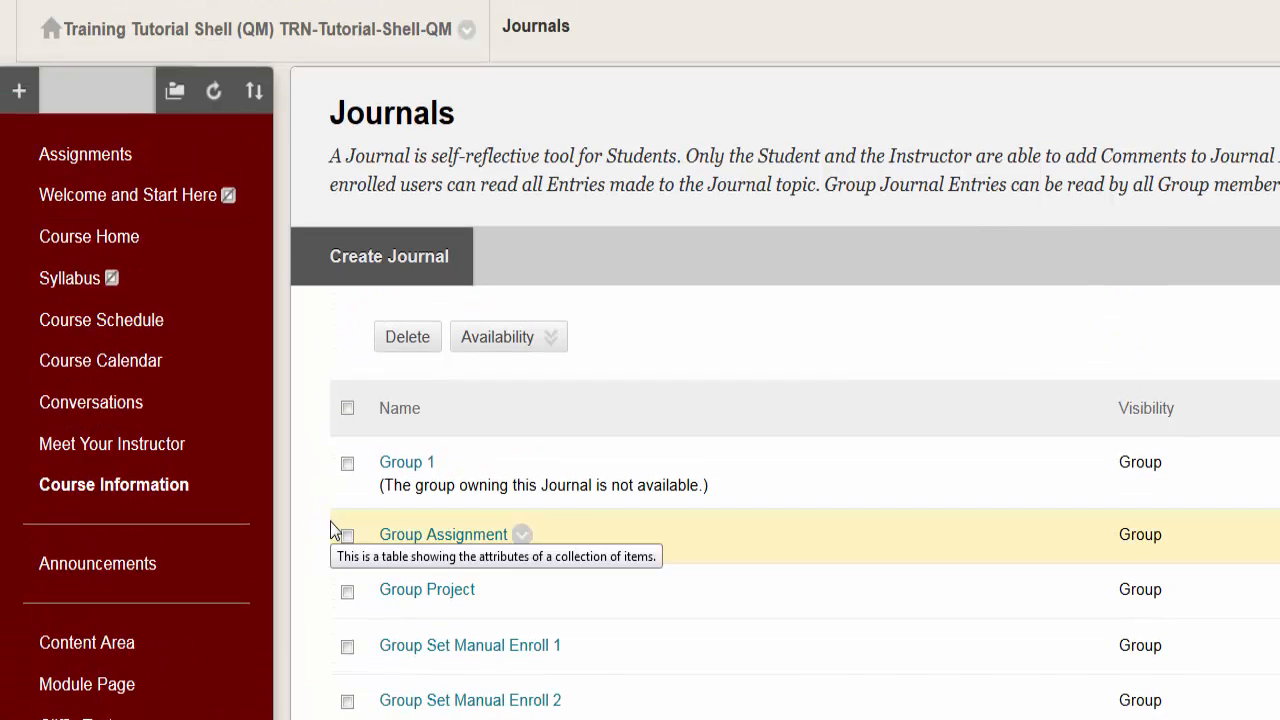
{"action": "left_click", "coordinate": [19, 89]}
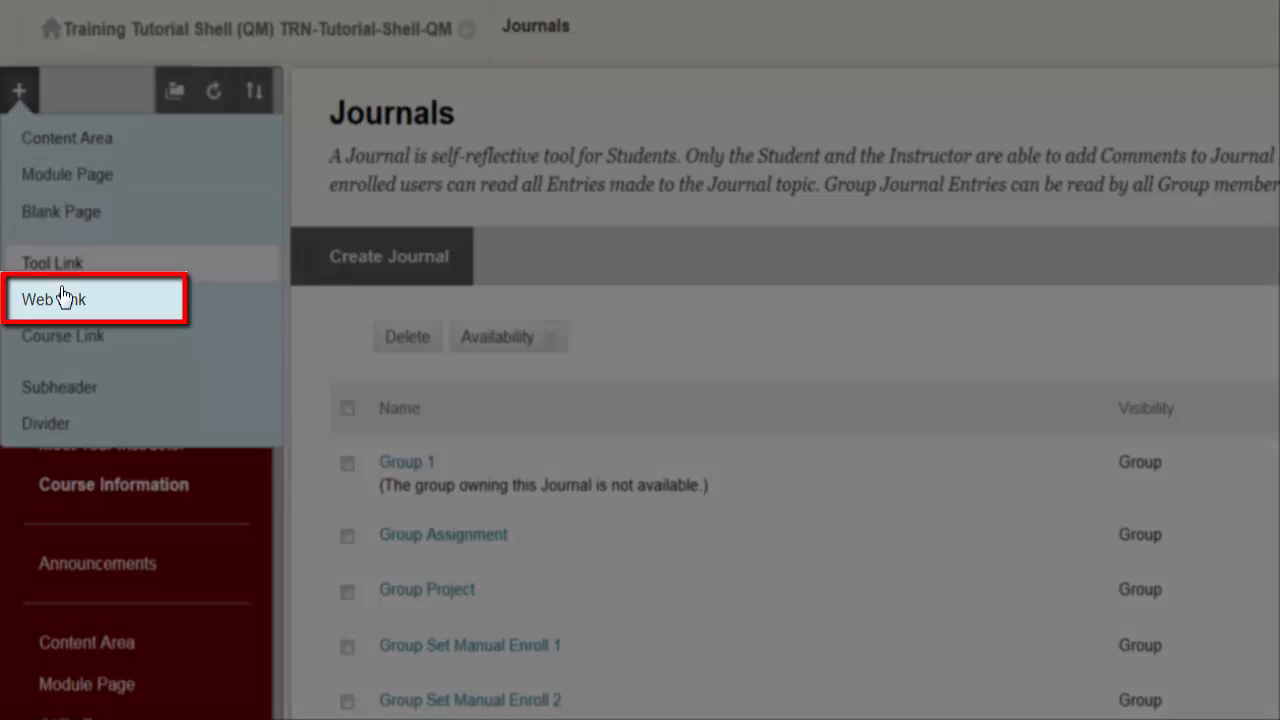
{"action": "left_click", "coordinate": [62, 303]}
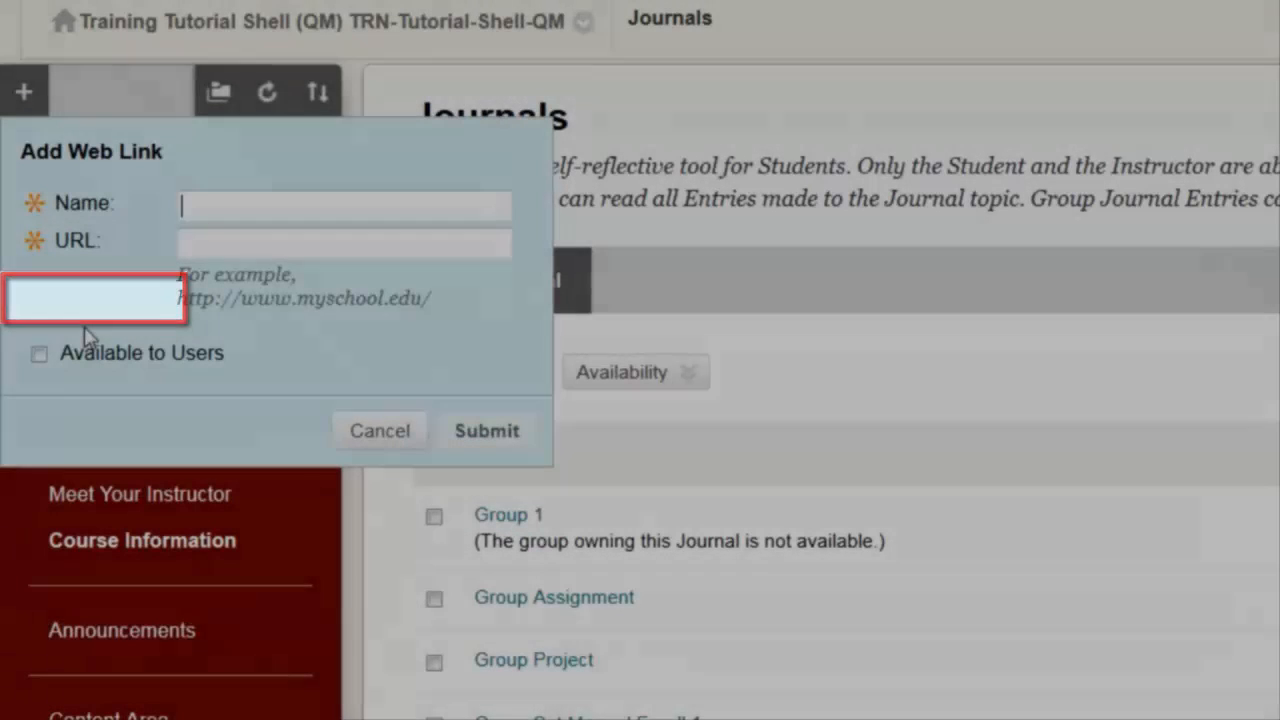
{"action": "type", "text": "Wee"}
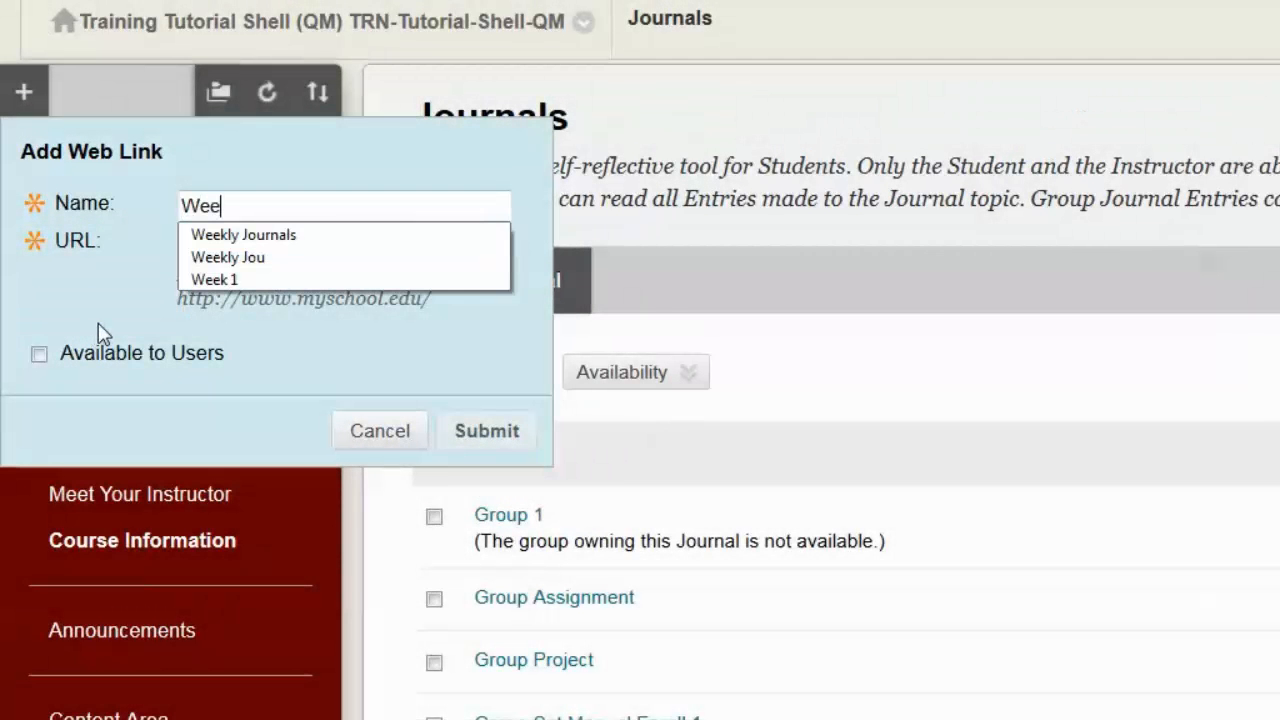
{"action": "key", "text": "Down"}
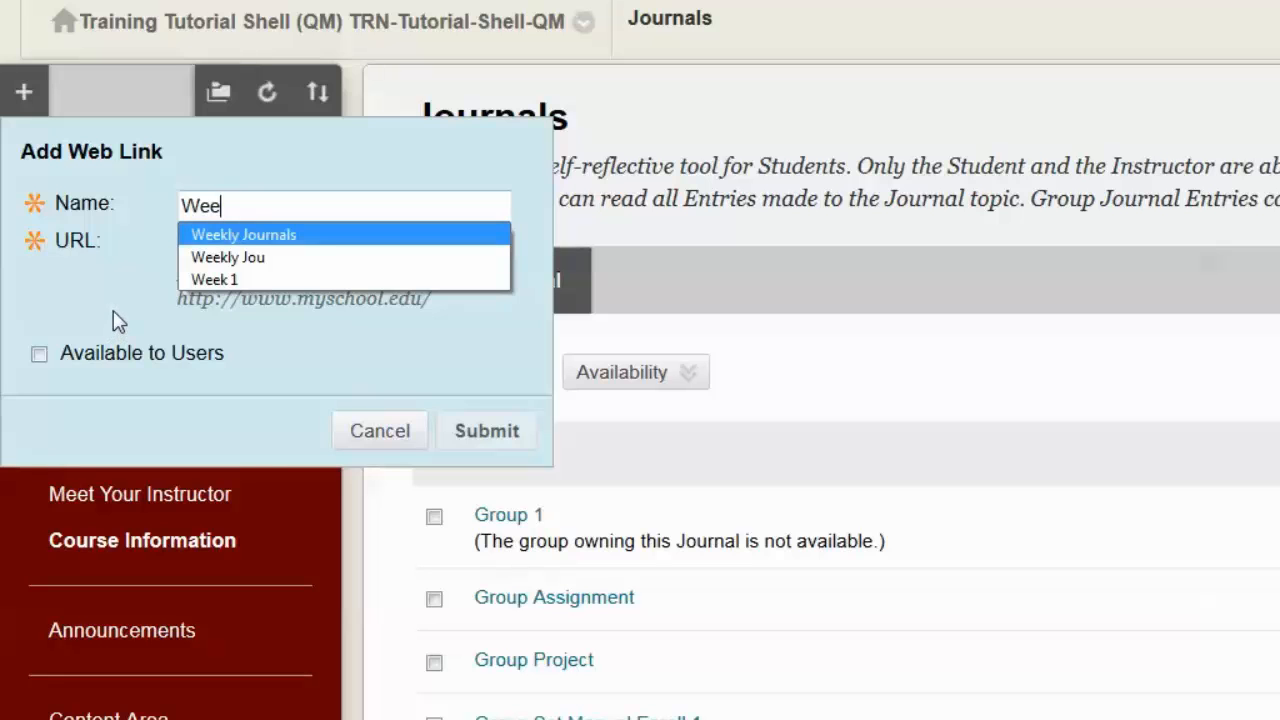
{"action": "key", "text": "Return"}
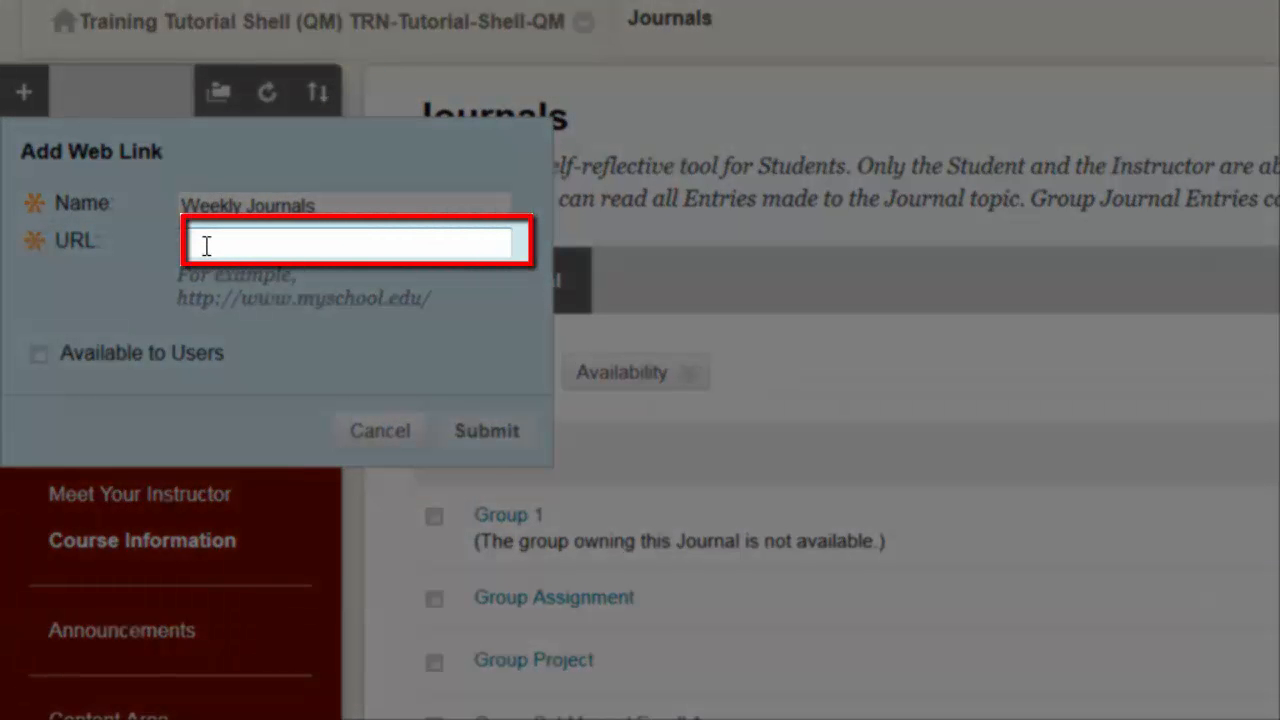
Step: Paste the copied journal address as the web link's URL and submit the link as available to users
{"action": "right_click", "coordinate": [206, 246]}
{"action": "left_click", "coordinate": [312, 362]}
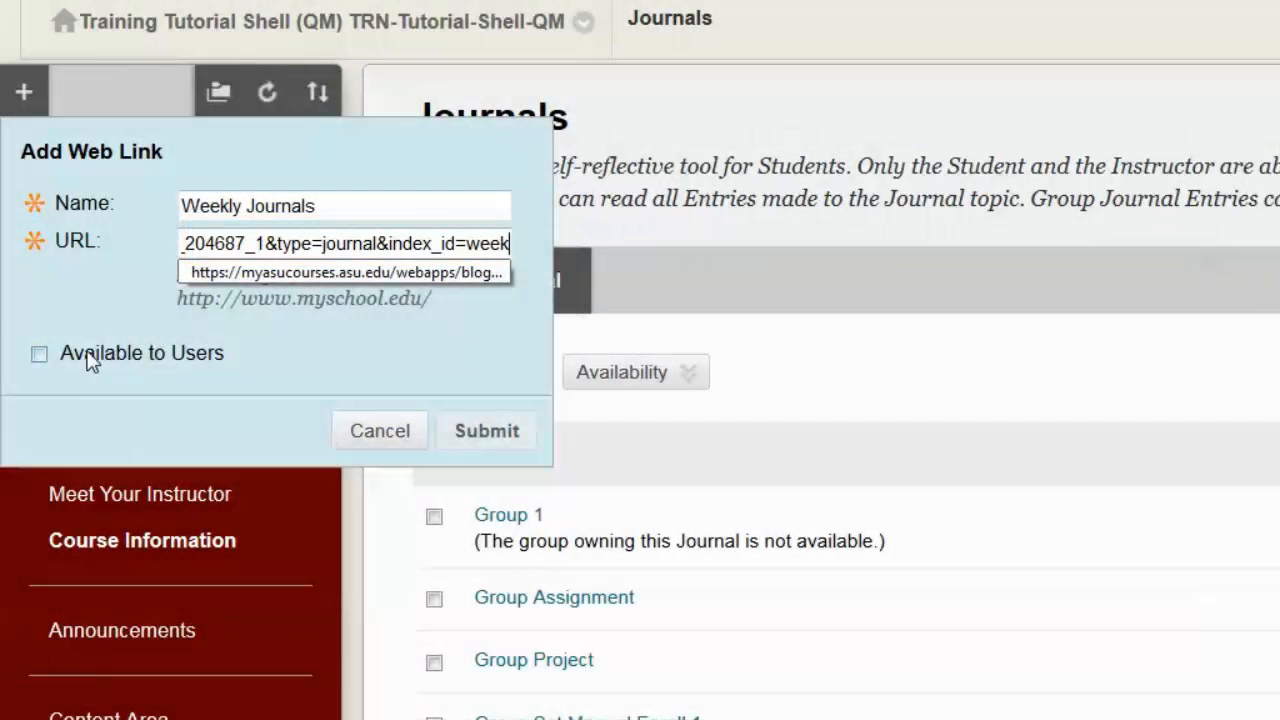
{"action": "left_click", "coordinate": [40, 354]}
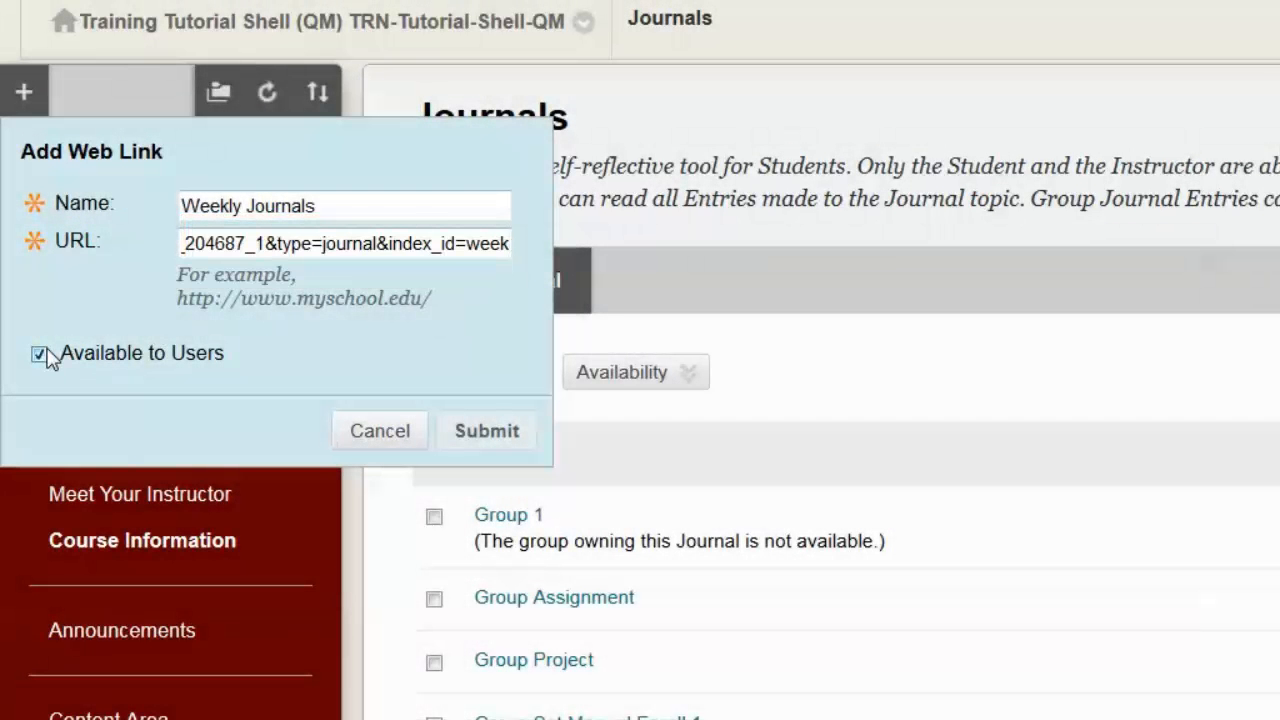
{"action": "left_click", "coordinate": [478, 250]}
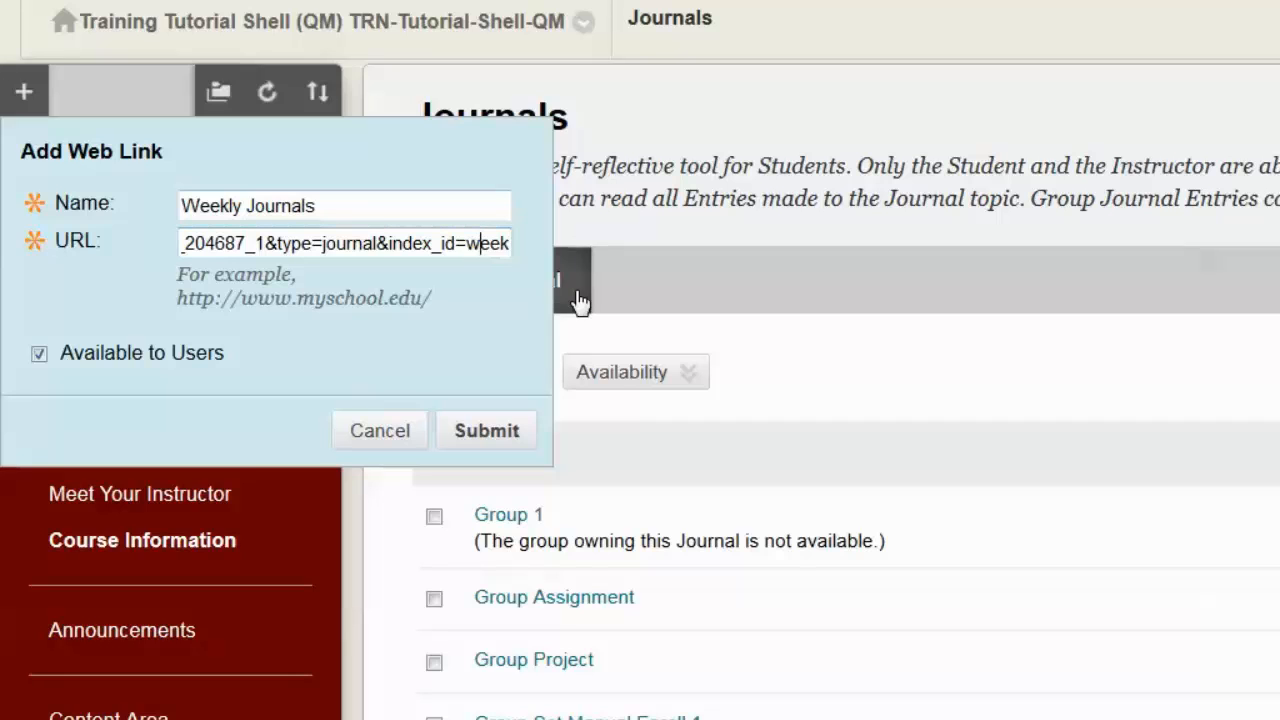
{"action": "left_click", "coordinate": [480, 431]}
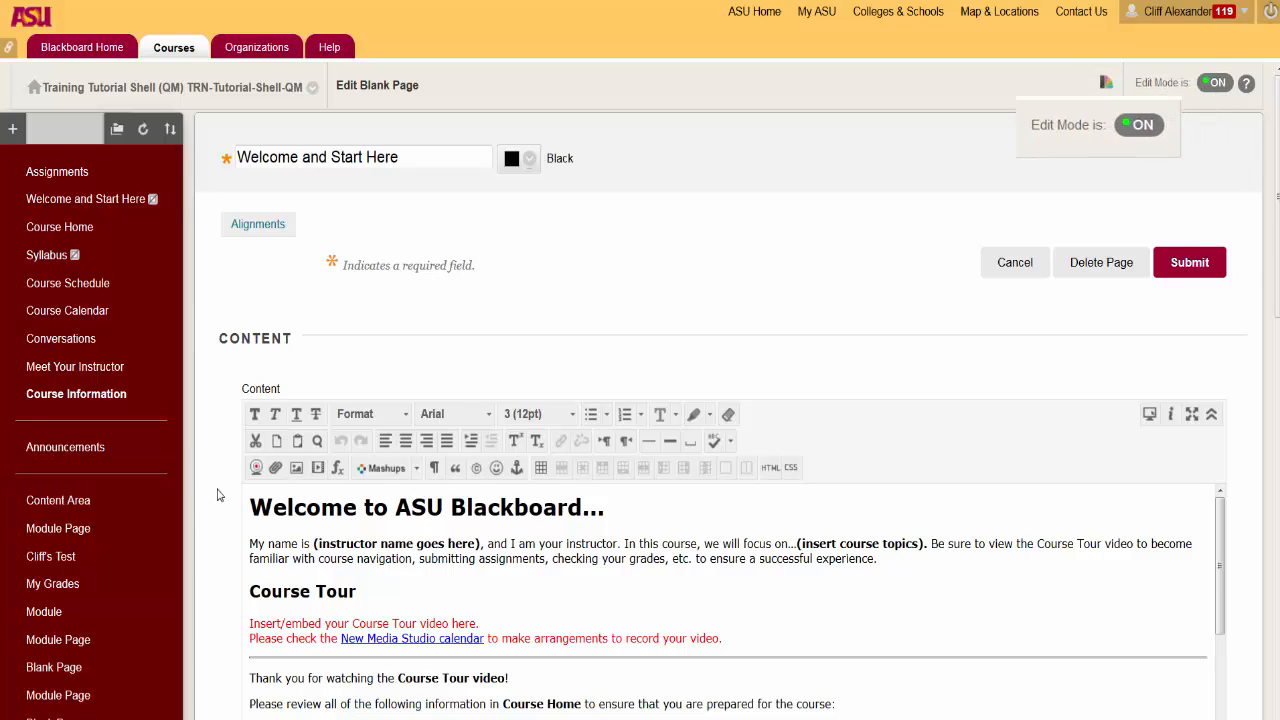
Step: In the Week 1 content area, start a blog link pointing to the Introduction Blog and proceed to its link information
{"action": "scroll", "coordinate": [217, 494], "scroll_direction": "down", "scroll_amount": 1}
{"action": "scroll", "coordinate": [217, 494], "scroll_direction": "up", "scroll_amount": 1}
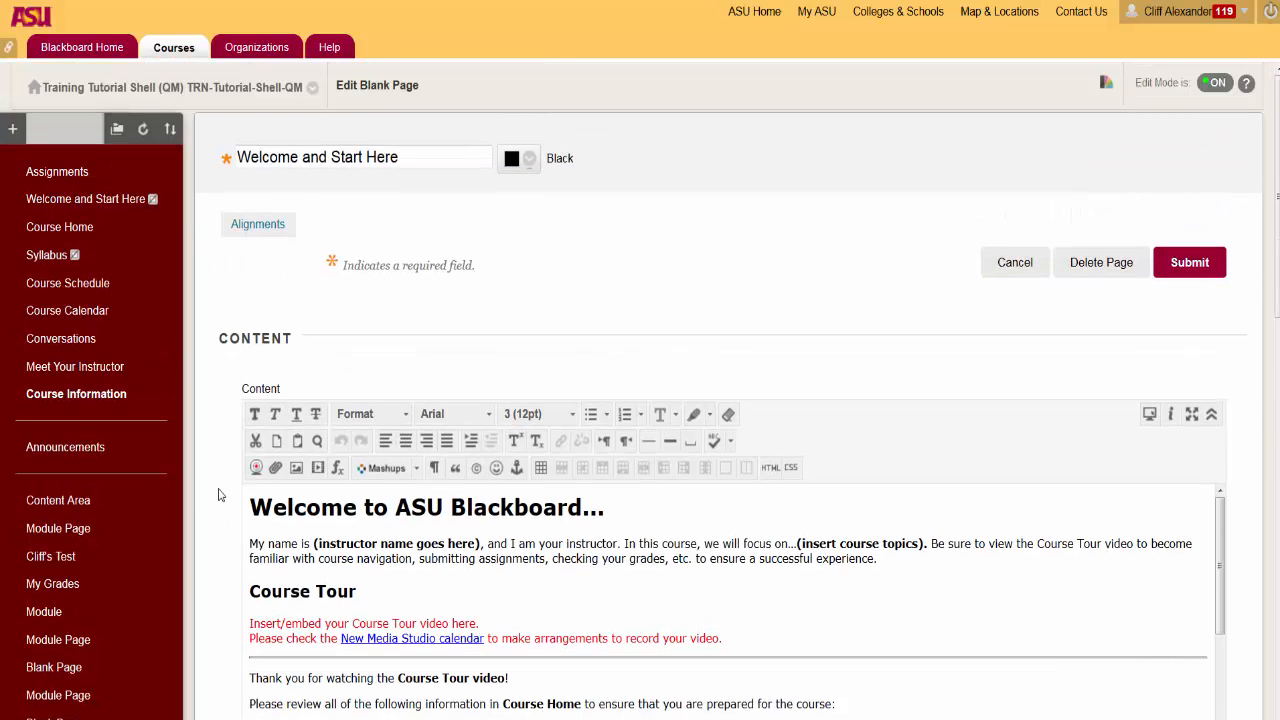
{"action": "scroll", "coordinate": [220, 494], "scroll_direction": "down", "scroll_amount": 3}
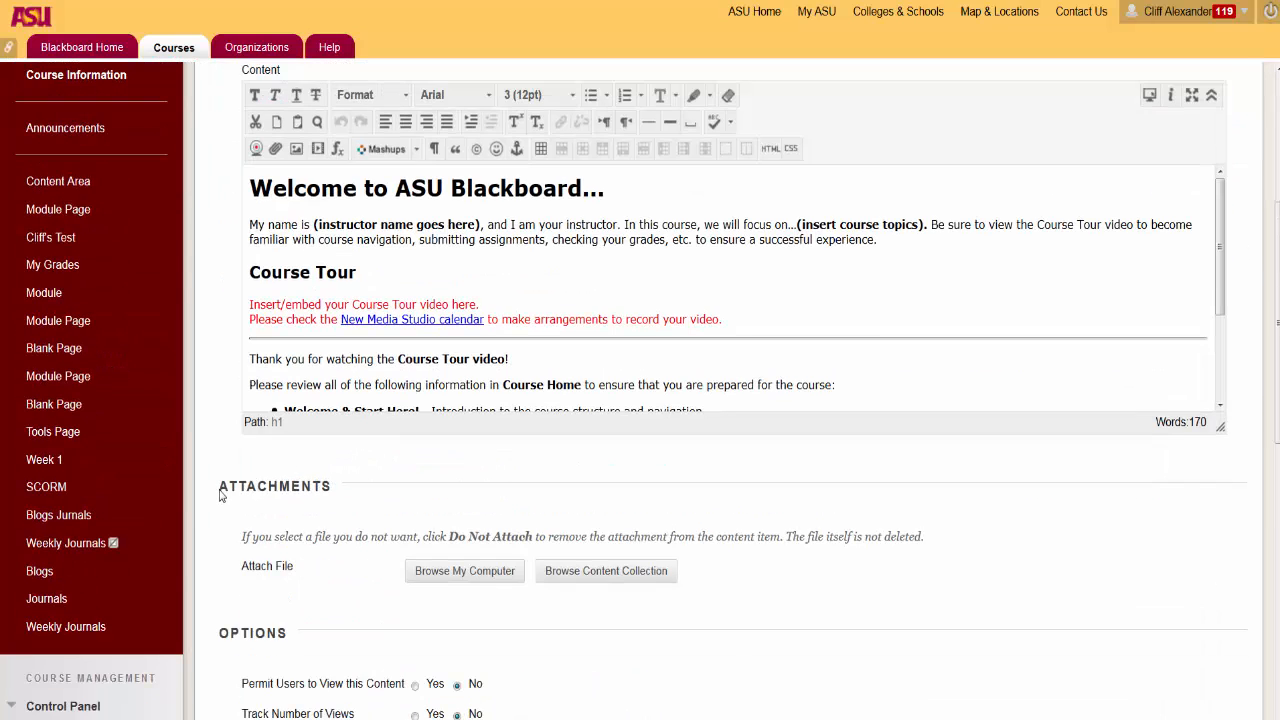
{"action": "left_click", "coordinate": [45, 460]}
{"action": "left_click", "coordinate": [481, 192]}
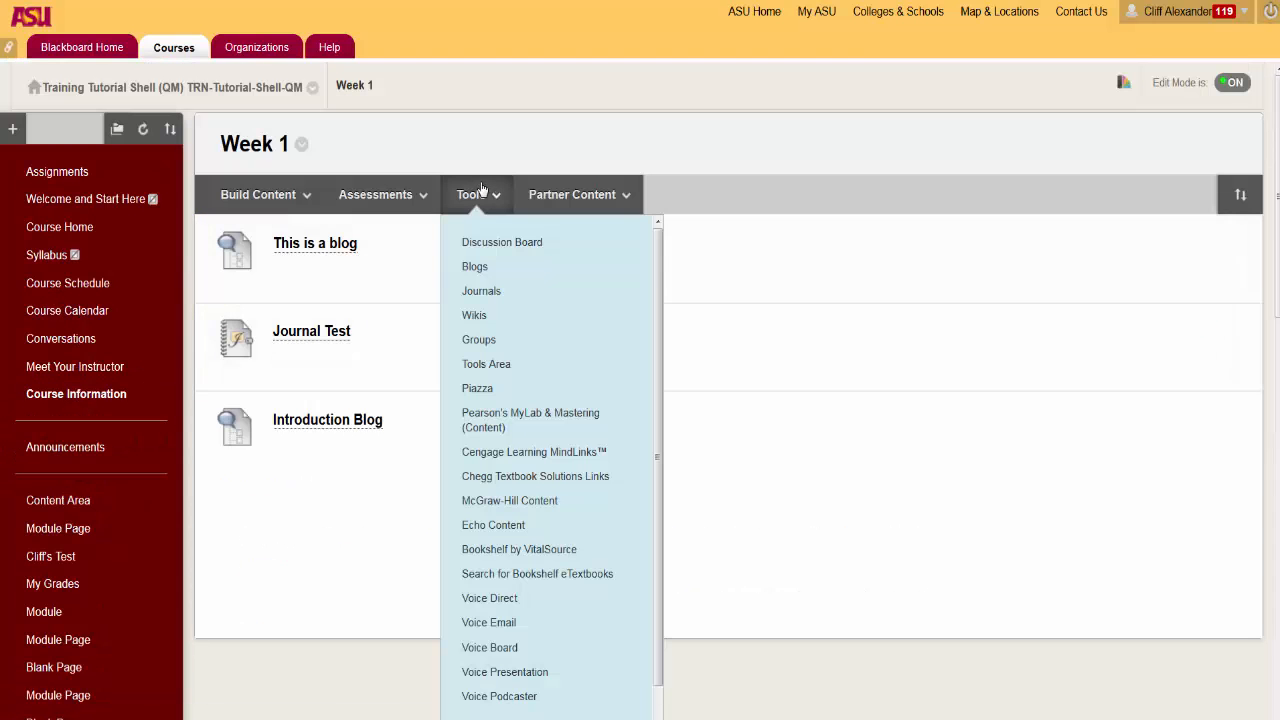
{"action": "left_click", "coordinate": [486, 268]}
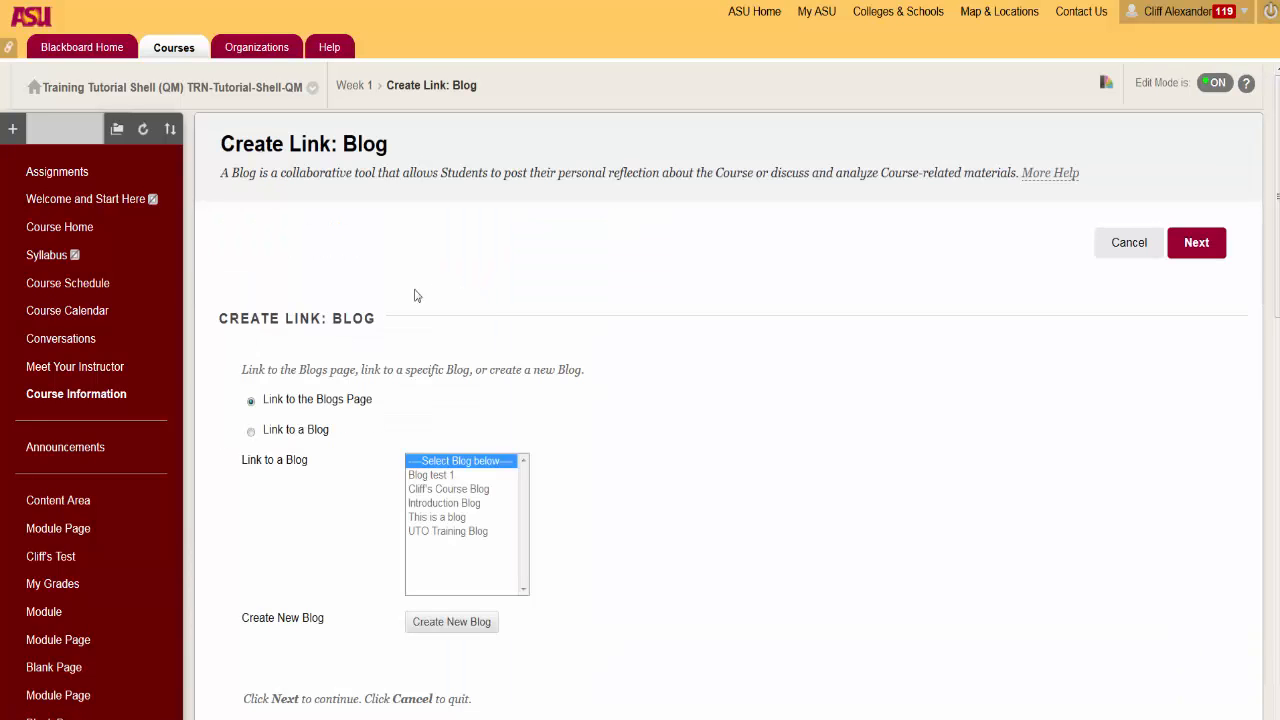
{"action": "left_click", "coordinate": [251, 432]}
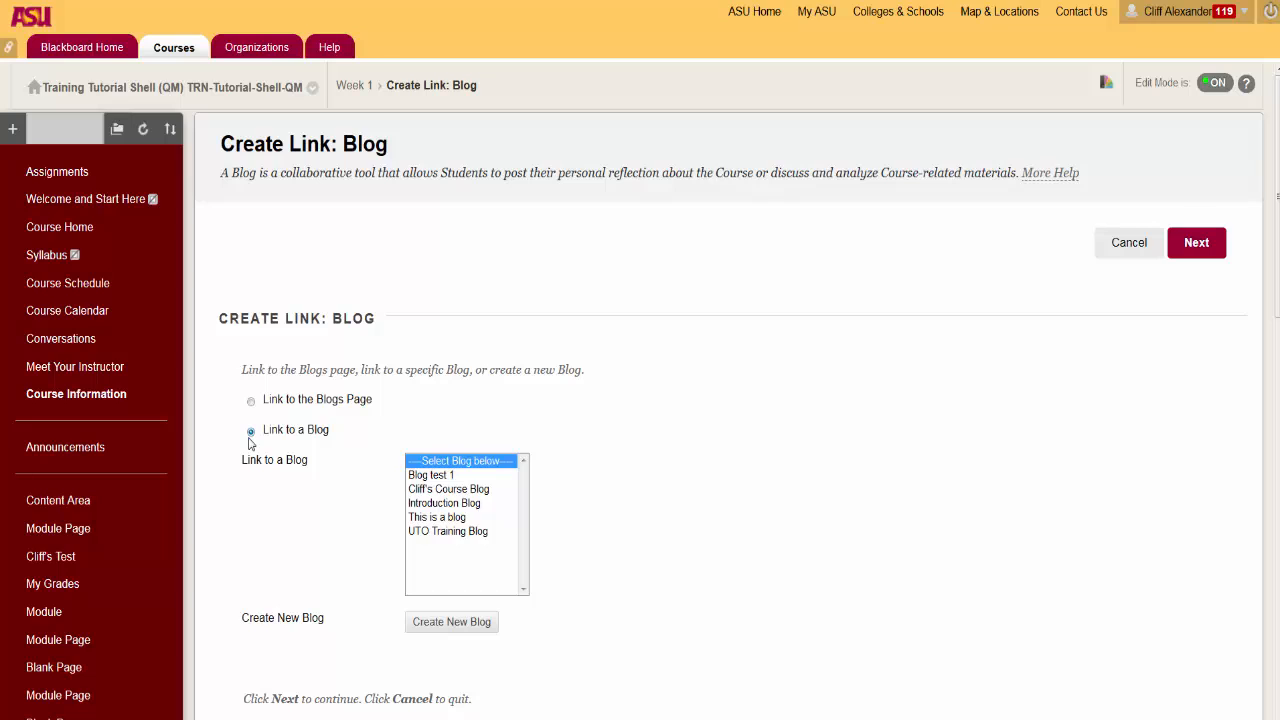
{"action": "left_click", "coordinate": [440, 503]}
{"action": "scroll", "coordinate": [668, 460], "scroll_direction": "down", "scroll_amount": 3}
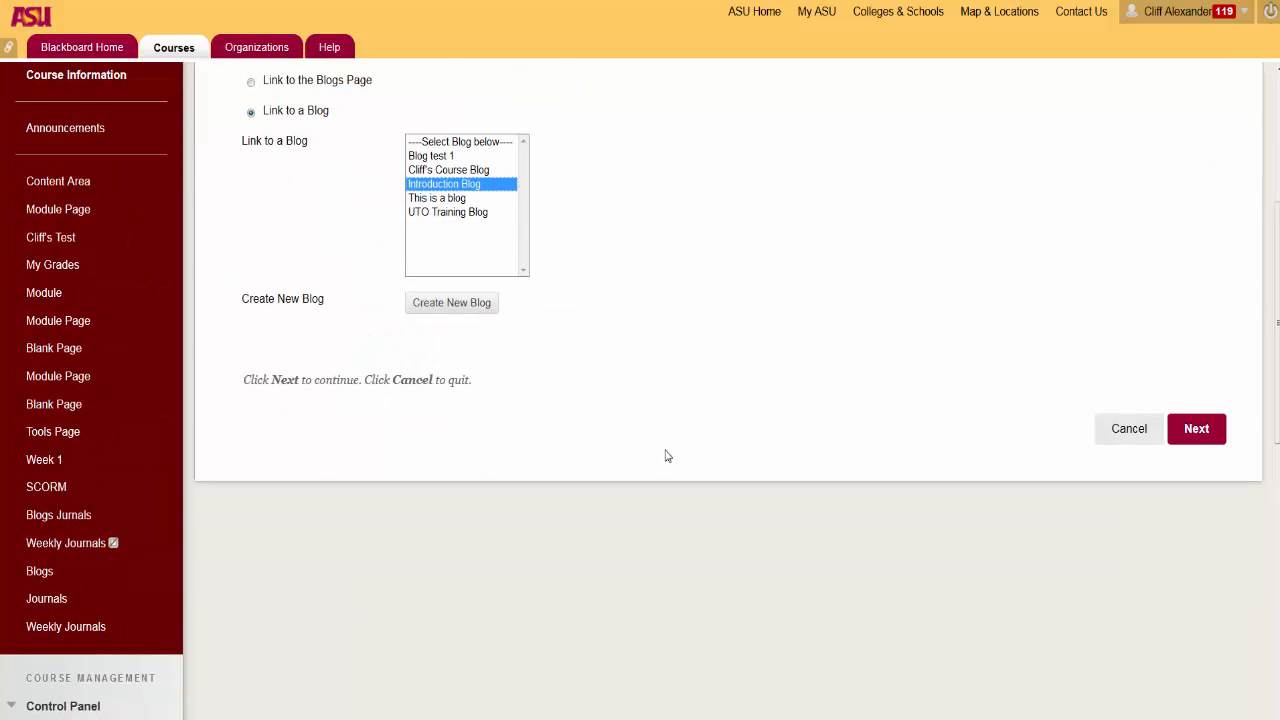
{"action": "left_click", "coordinate": [1210, 440]}
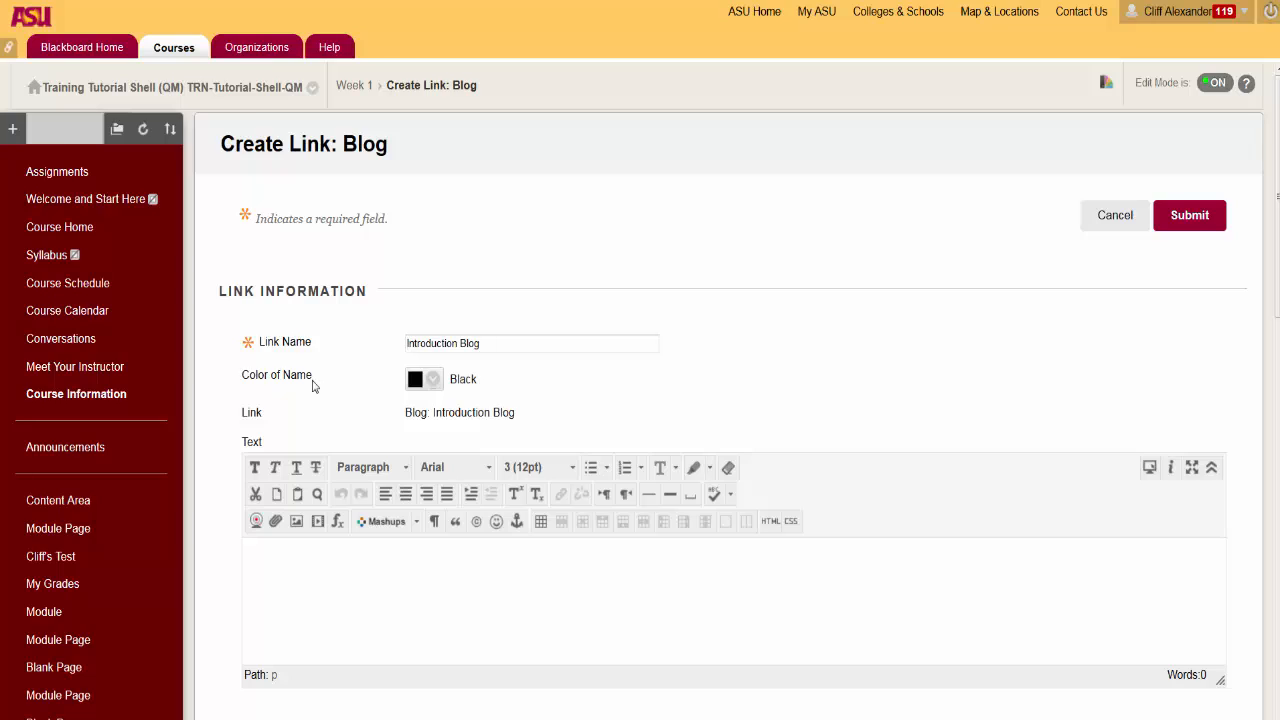
Step: Submit the Introduction Blog link for Week 1 as available, with view tracking off and no date restrictions
{"action": "scroll", "coordinate": [312, 385], "scroll_direction": "down", "scroll_amount": 2}
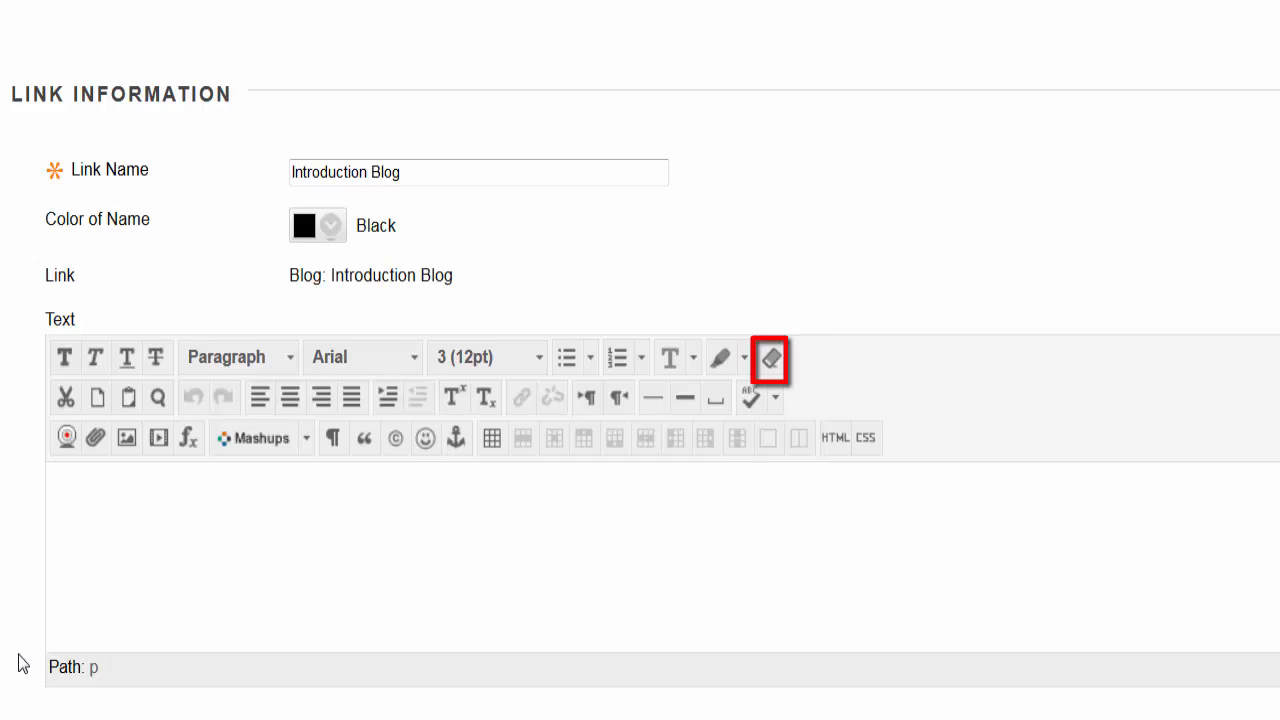
{"action": "scroll", "coordinate": [20, 663], "scroll_direction": "down", "scroll_amount": 5}
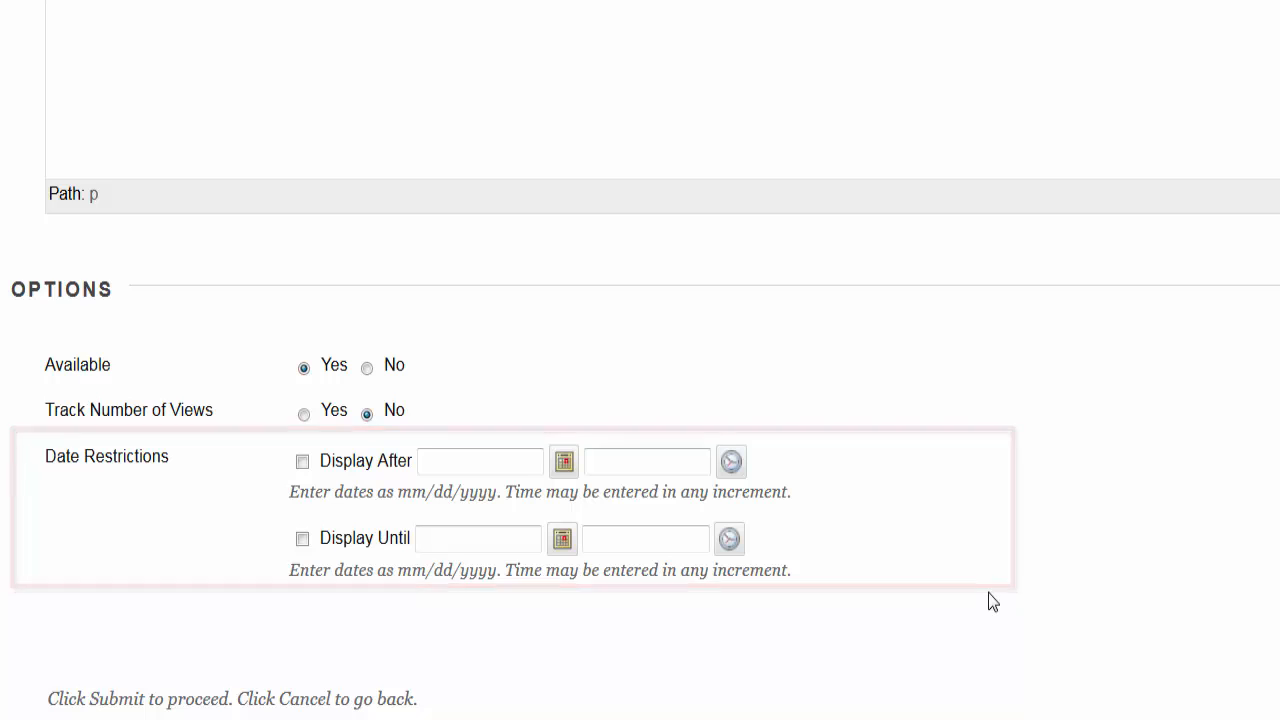
{"action": "scroll", "coordinate": [988, 592], "scroll_direction": "down", "scroll_amount": 3}
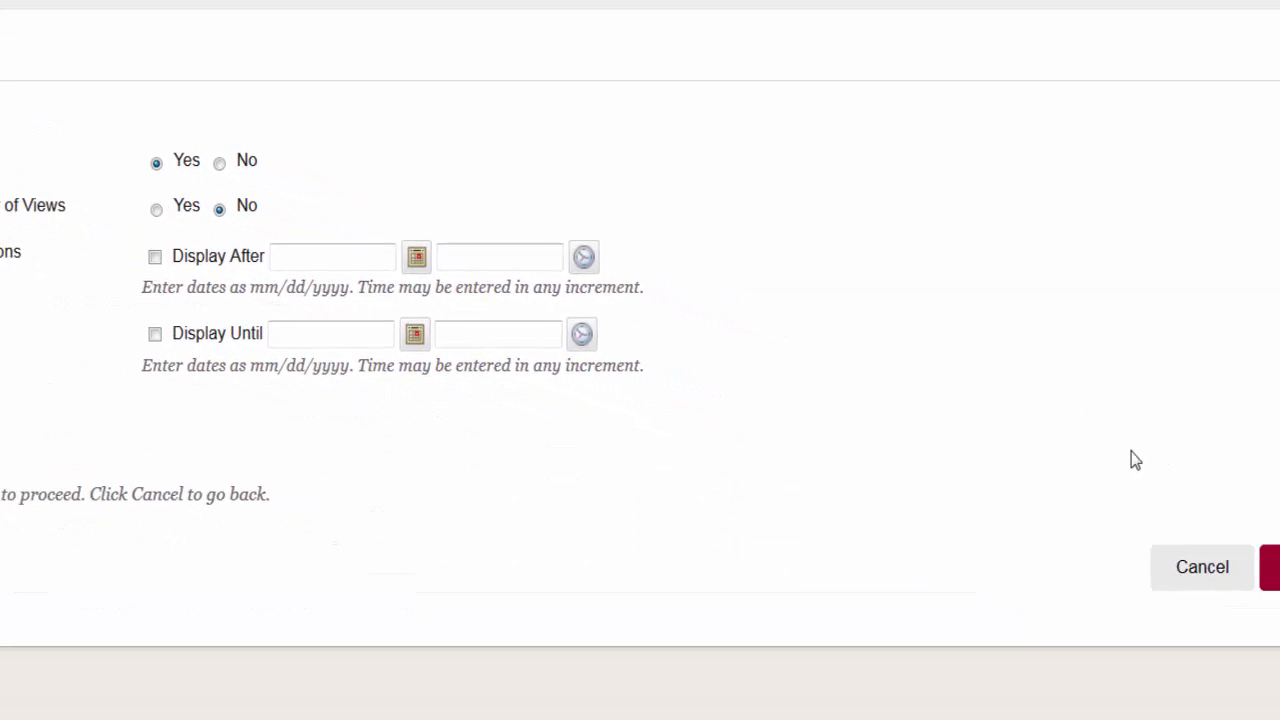
{"action": "left_click", "coordinate": [1100, 511]}
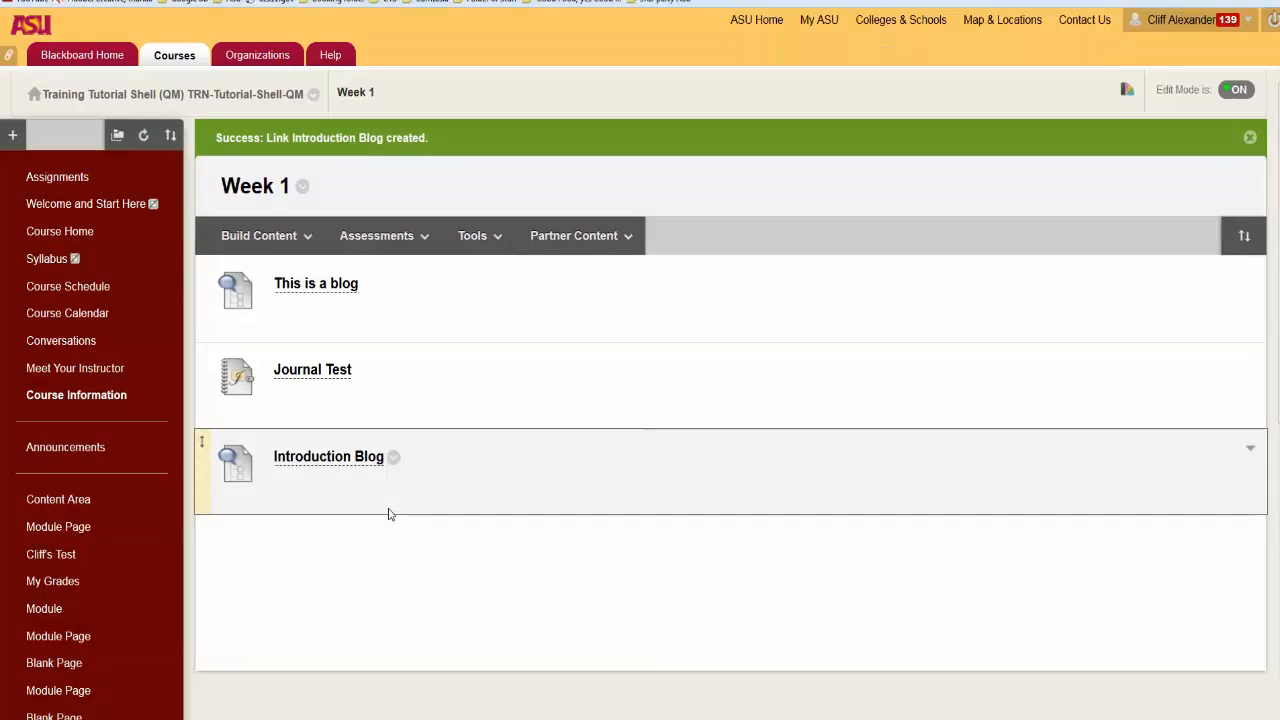
Step: Go to the Blogs tool through the course's Tools Page and look through the list of all blogs
{"action": "scroll", "coordinate": [391, 514], "scroll_direction": "down", "scroll_amount": 3}
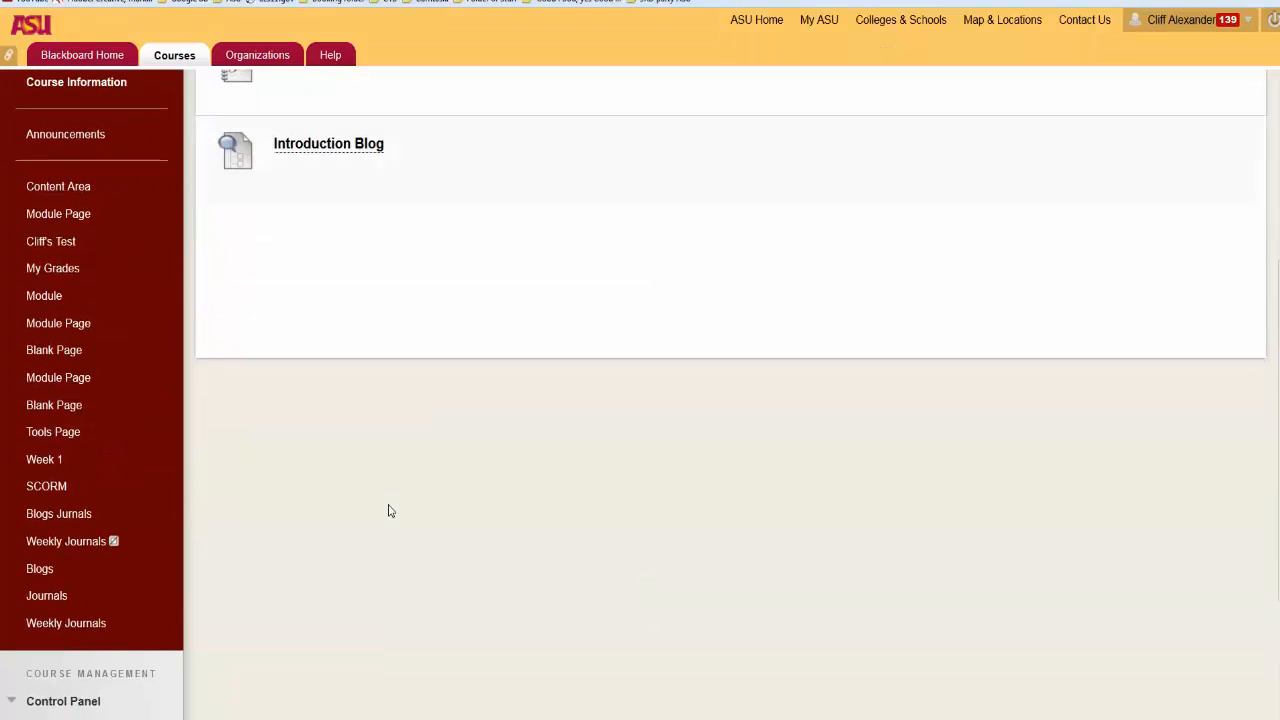
{"action": "scroll", "coordinate": [391, 511], "scroll_direction": "up", "scroll_amount": 2}
{"action": "scroll", "coordinate": [391, 511], "scroll_direction": "down", "scroll_amount": 2}
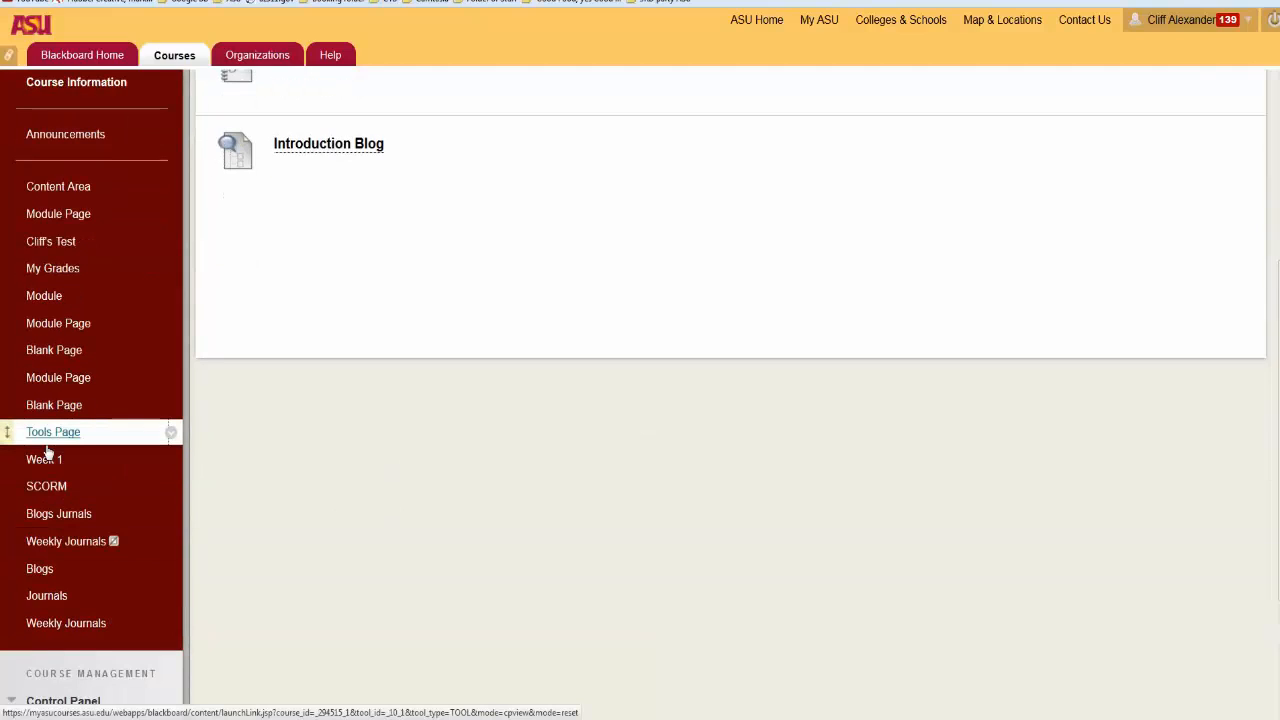
{"action": "left_click", "coordinate": [46, 444]}
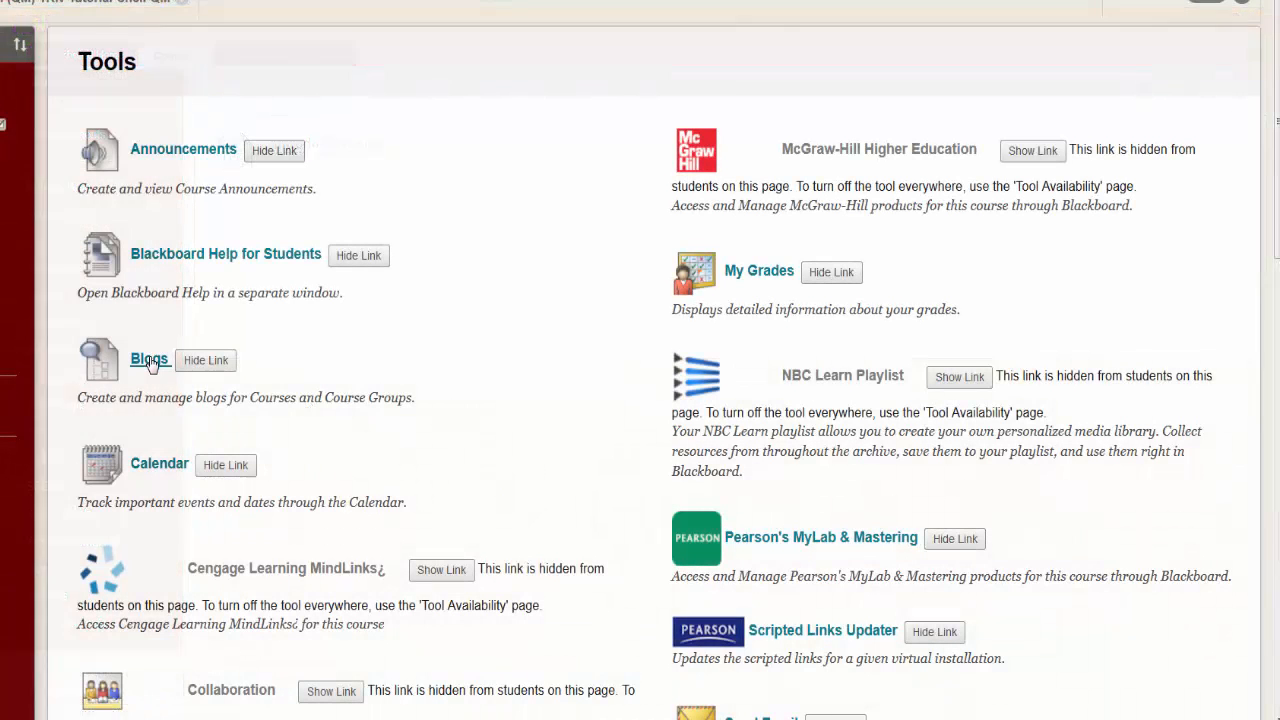
{"action": "left_click", "coordinate": [150, 360]}
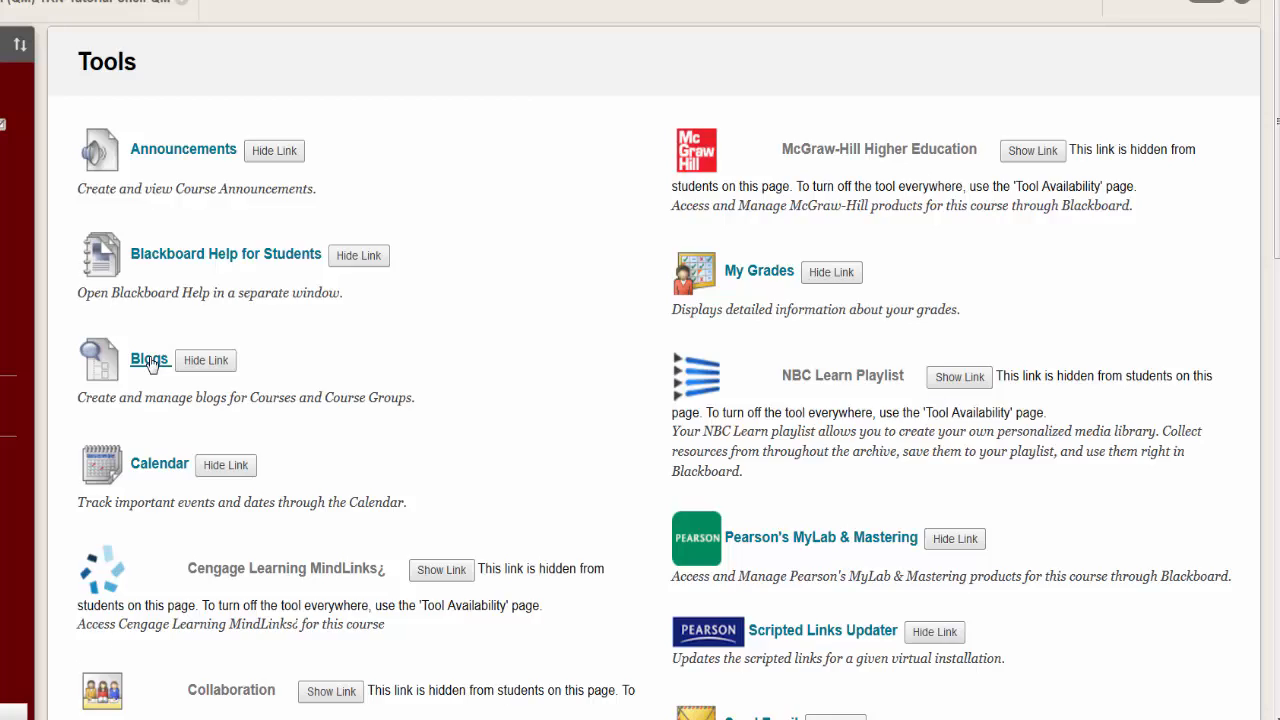
{"action": "scroll", "coordinate": [474, 429], "scroll_direction": "down", "scroll_amount": 1}
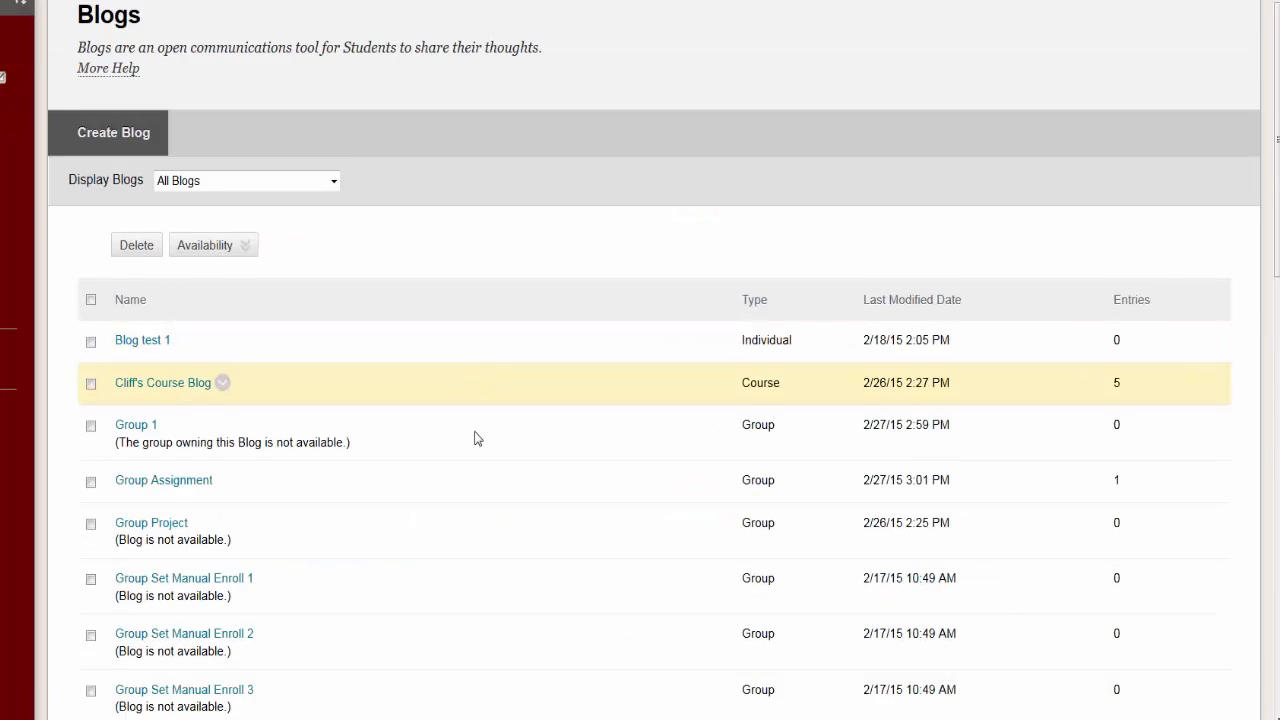
{"action": "scroll", "coordinate": [476, 438], "scroll_direction": "down", "scroll_amount": 5}
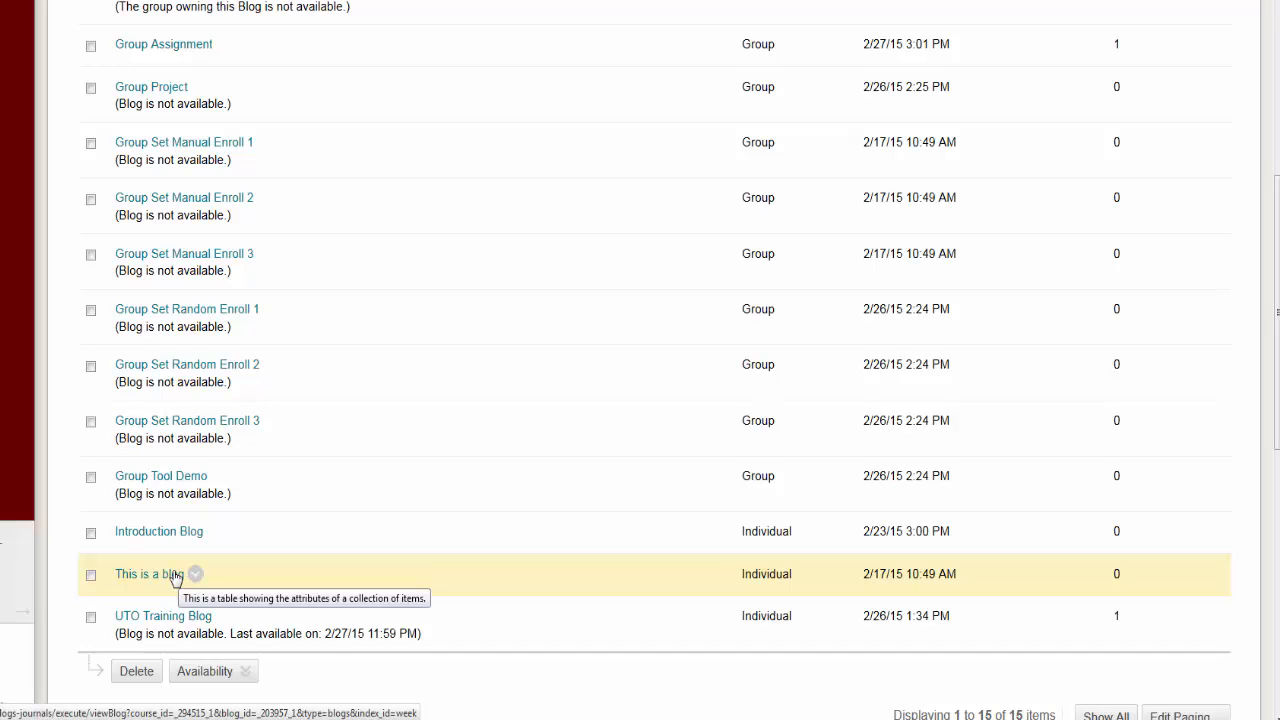
Step: Review the blog and journal links in the course menu, including Weekly Journals, and those in the Week 1 content area
{"action": "scroll", "coordinate": [180, 578], "scroll_direction": "up", "scroll_amount": 5}
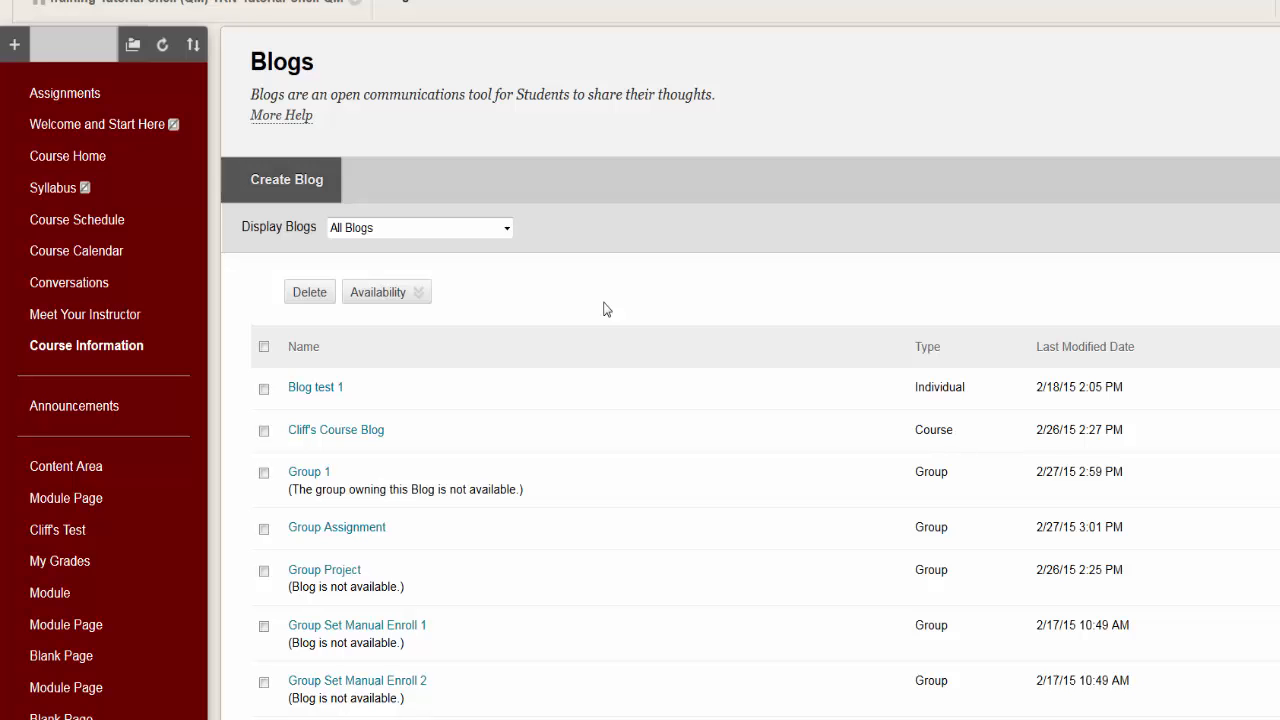
{"action": "scroll", "coordinate": [603, 309], "scroll_direction": "down", "scroll_amount": 4}
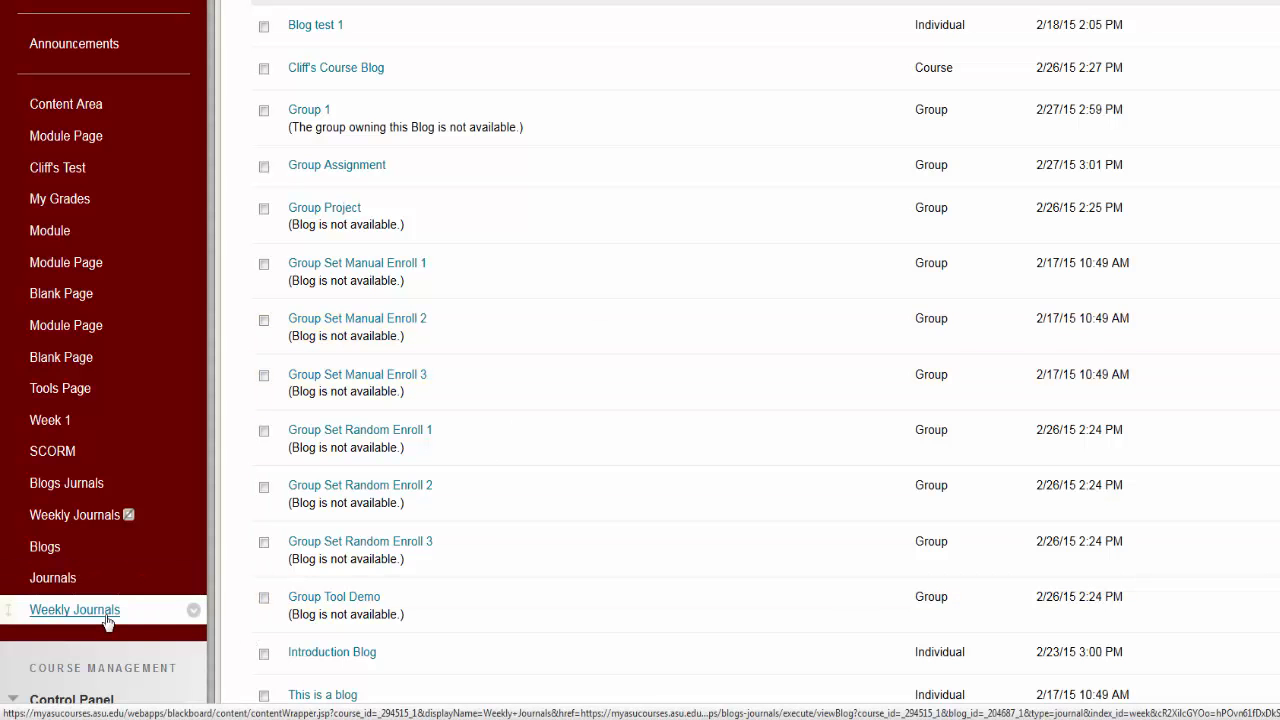
{"action": "left_click", "coordinate": [108, 619]}
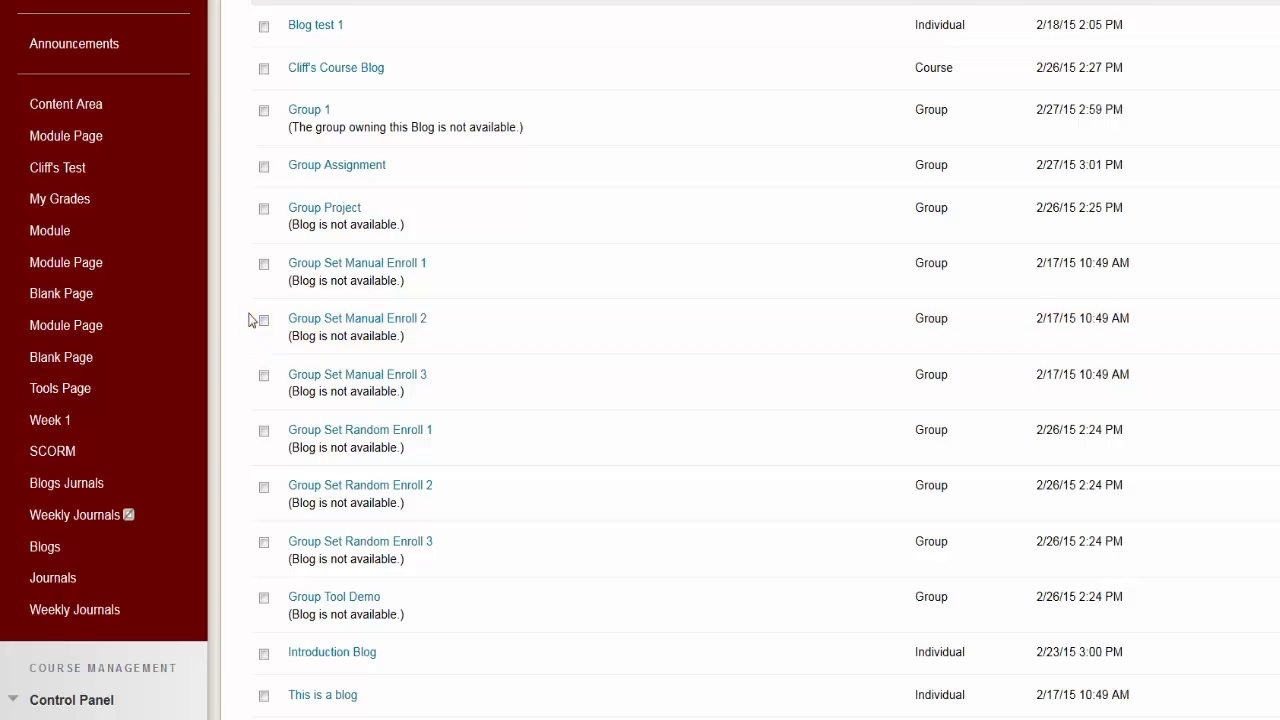
{"action": "scroll", "coordinate": [257, 320], "scroll_direction": "up", "scroll_amount": 4}
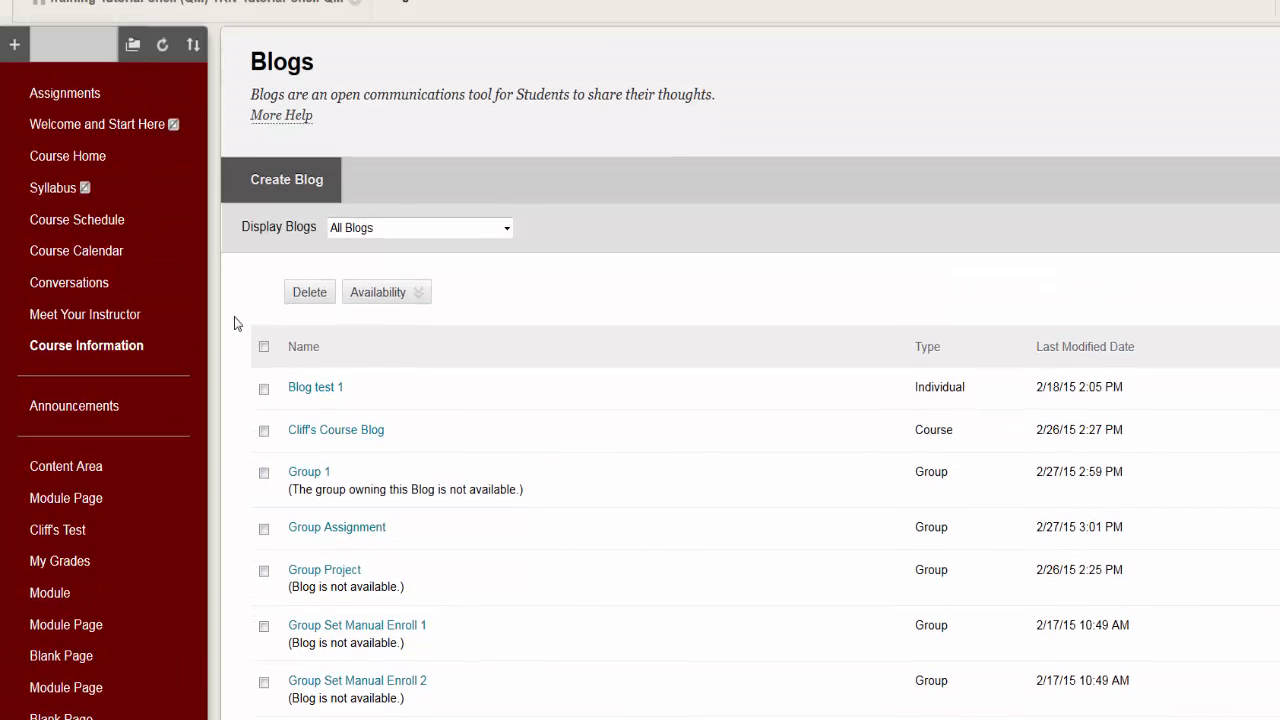
{"action": "scroll", "coordinate": [237, 323], "scroll_direction": "down", "scroll_amount": 1}
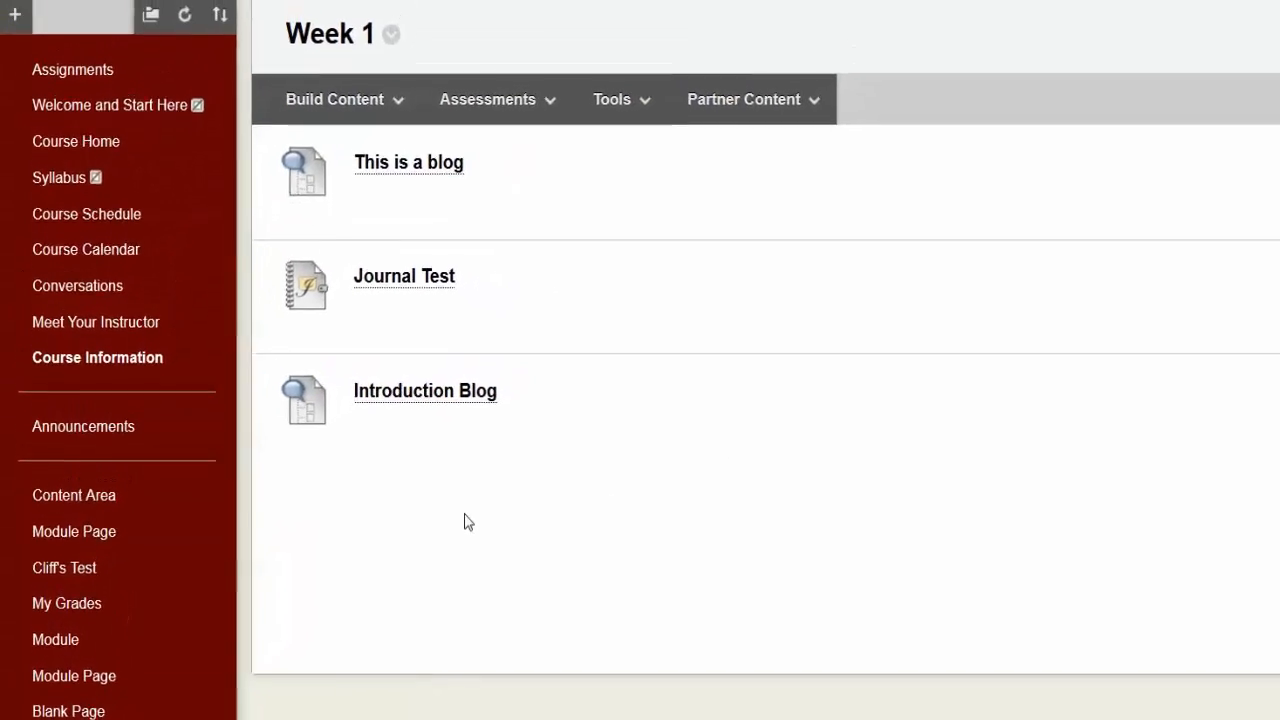
{"action": "scroll", "coordinate": [292, 572], "scroll_direction": "down", "scroll_amount": 4}
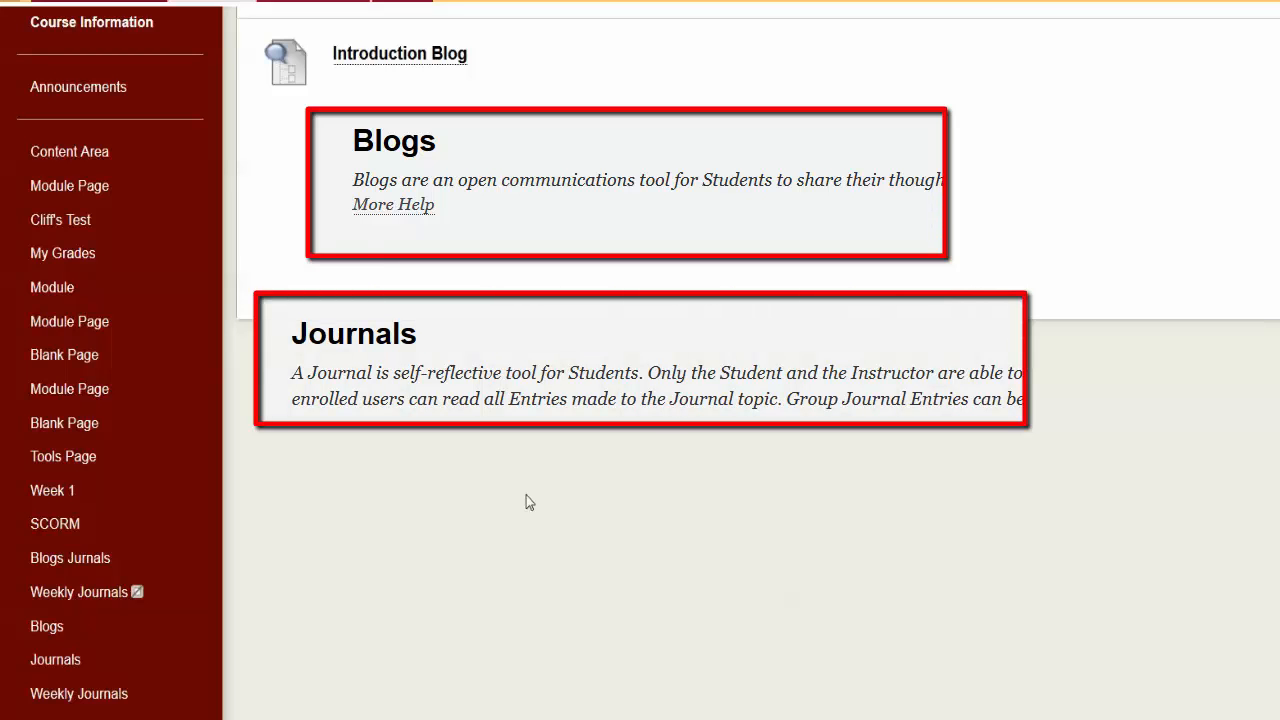
{"action": "scroll", "coordinate": [528, 500], "scroll_direction": "up", "scroll_amount": 4}
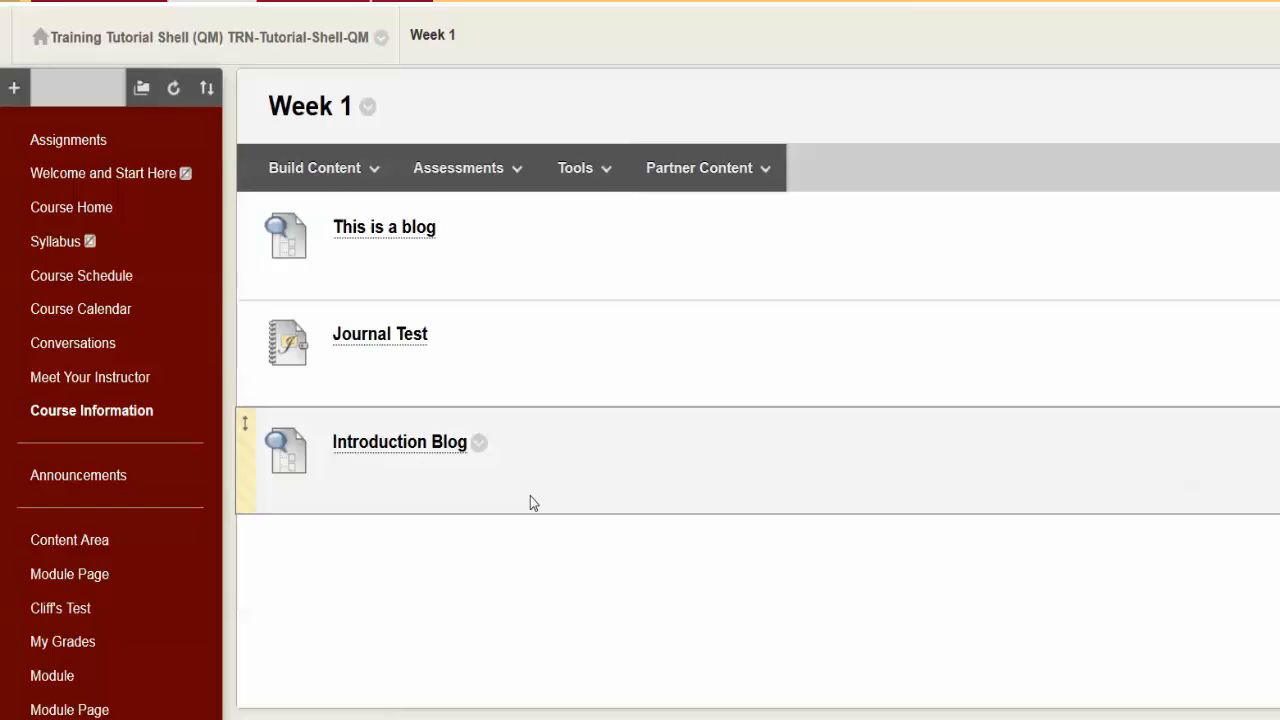
{"action": "scroll", "coordinate": [510, 500], "scroll_direction": "down", "scroll_amount": 3}
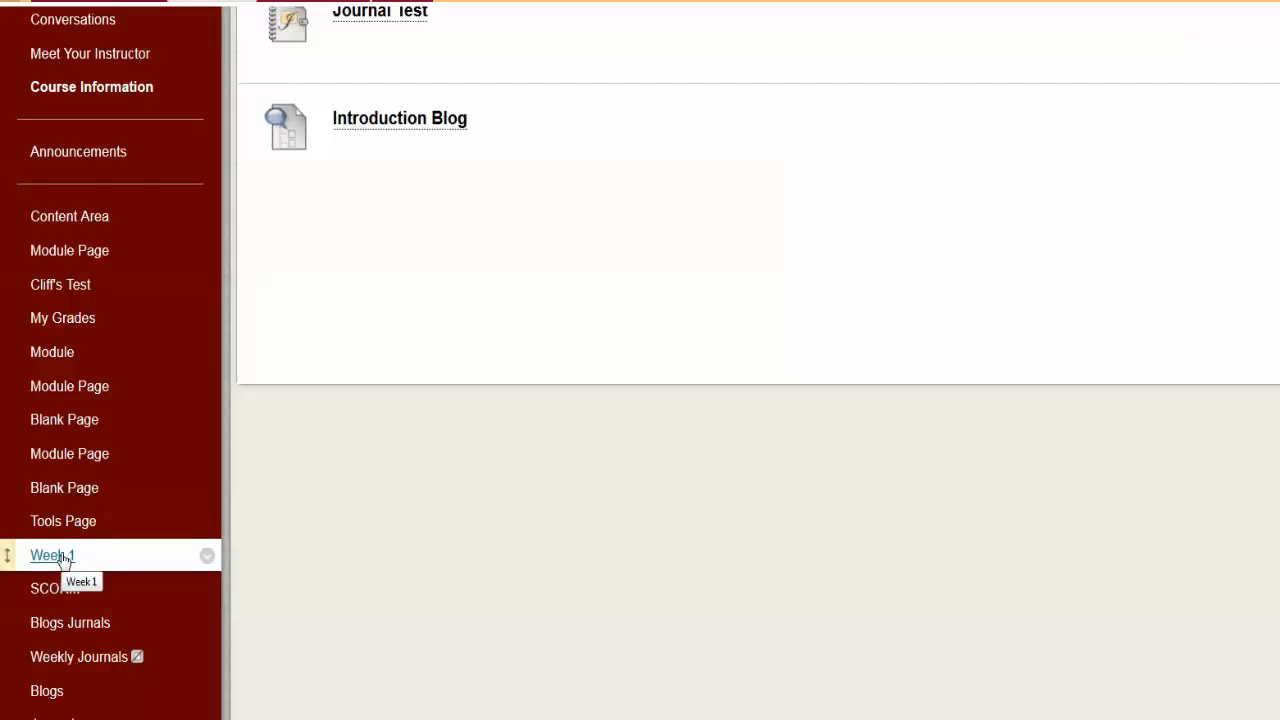
{"action": "scroll", "coordinate": [62, 560], "scroll_direction": "up", "scroll_amount": 3}
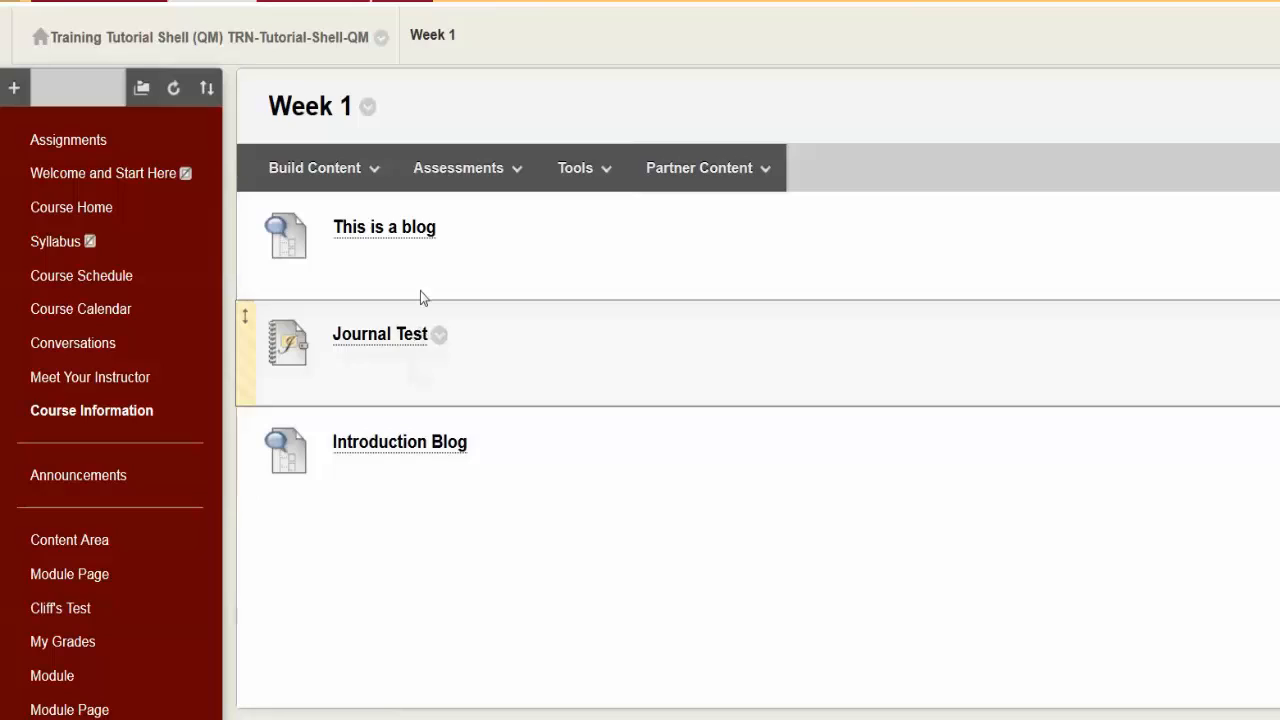
{"action": "left_click", "coordinate": [376, 188]}
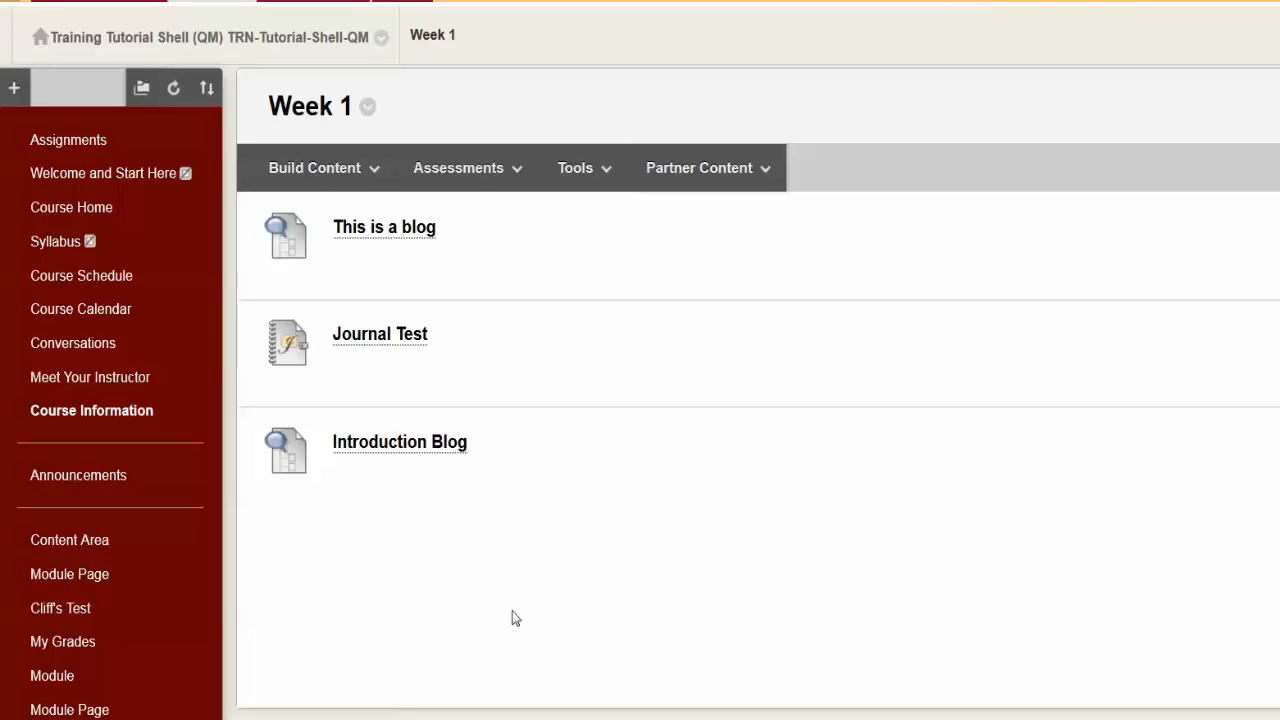
Step: Open the options of the course menu link between Module Page and My Grades
{"action": "mouse_move", "coordinate": [172, 614]}
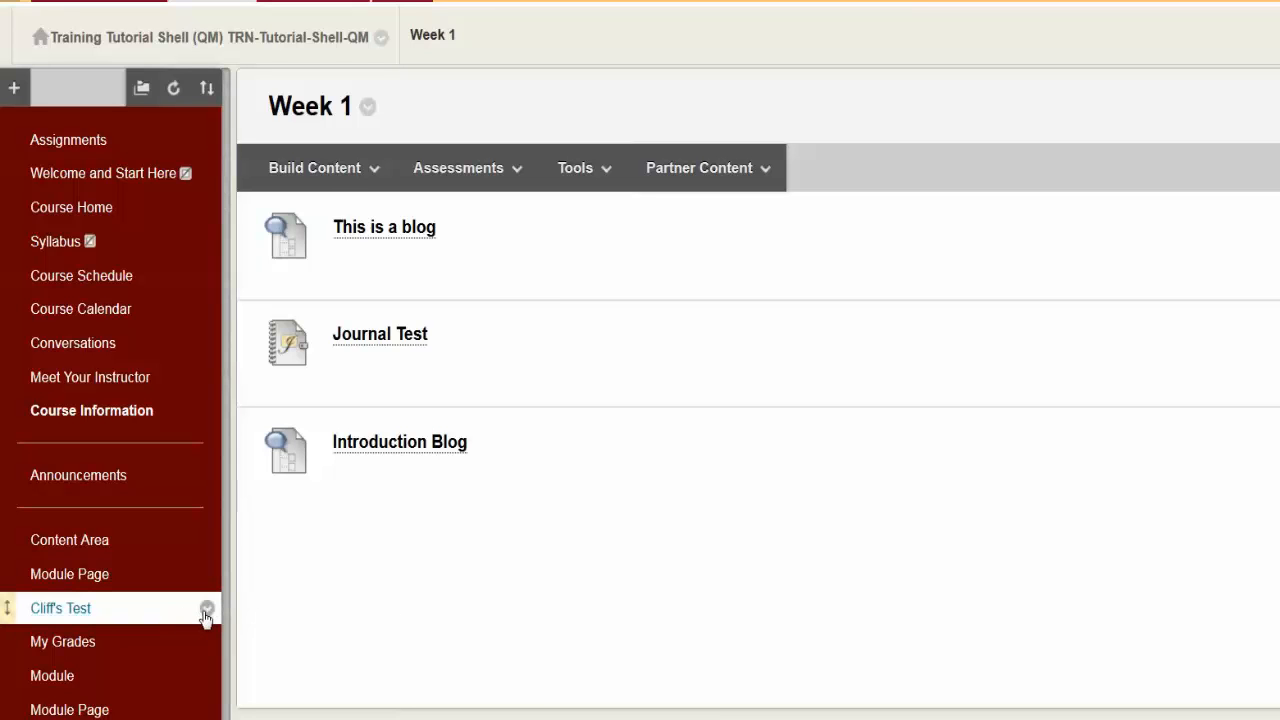
{"action": "left_click", "coordinate": [206, 610]}
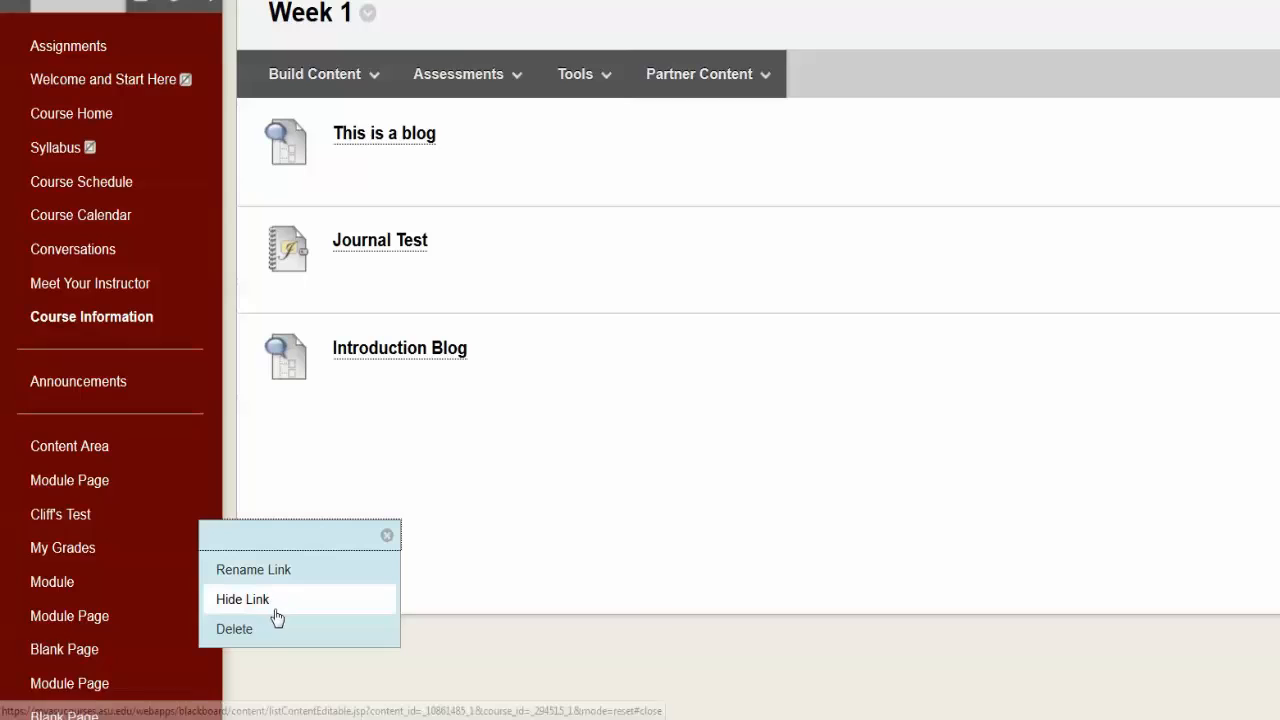